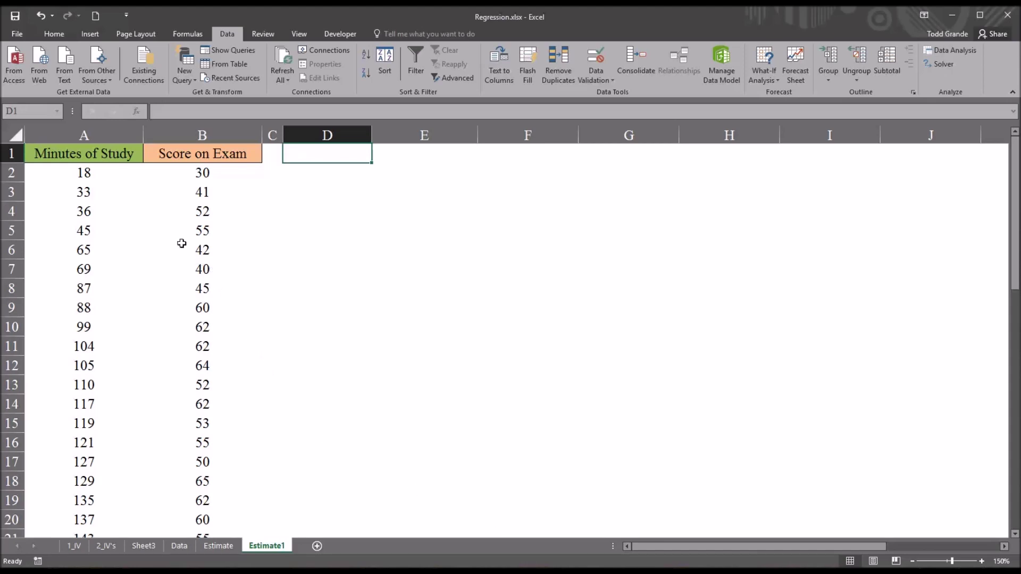
# Examine the study times recorded in the Minutes of Study column
pyautogui.click(88, 154)
pyautogui.hotkey('ctrl', 'shift', 'Down')
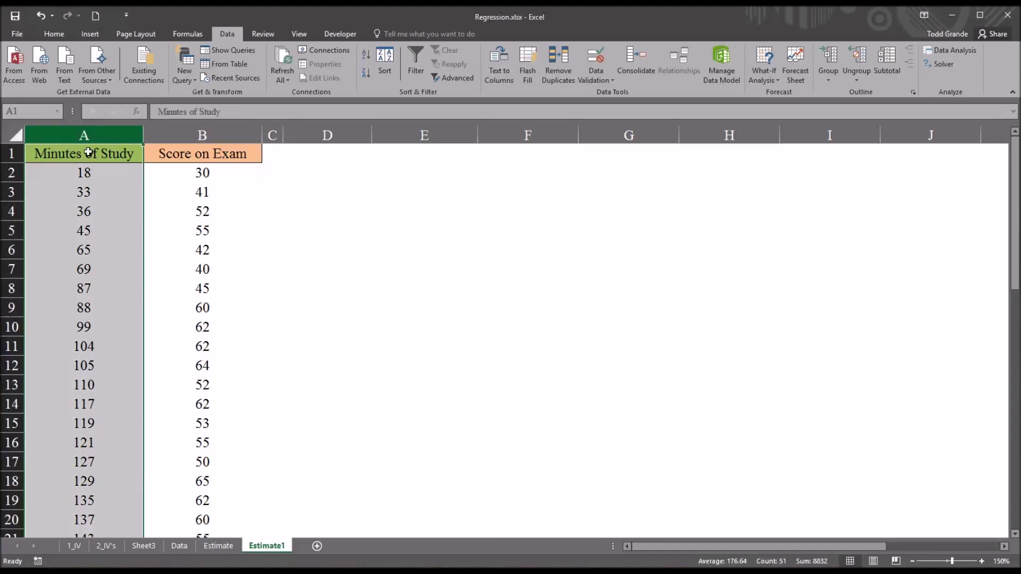
pyautogui.click(73, 174)
pyautogui.click(64, 194)
pyautogui.click(62, 216)
pyautogui.click(67, 232)
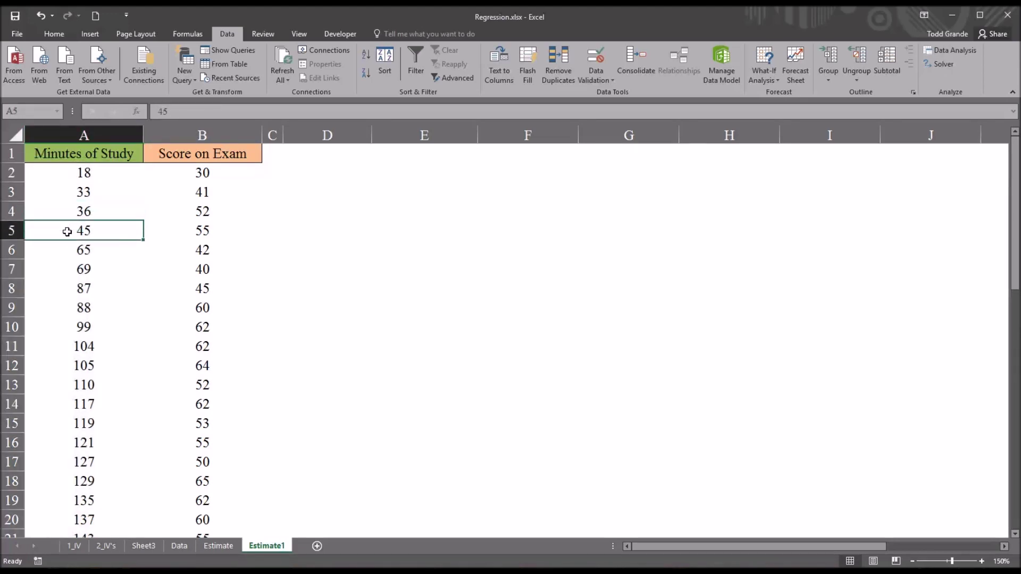
pyautogui.click(68, 249)
pyautogui.click(68, 212)
pyautogui.click(69, 175)
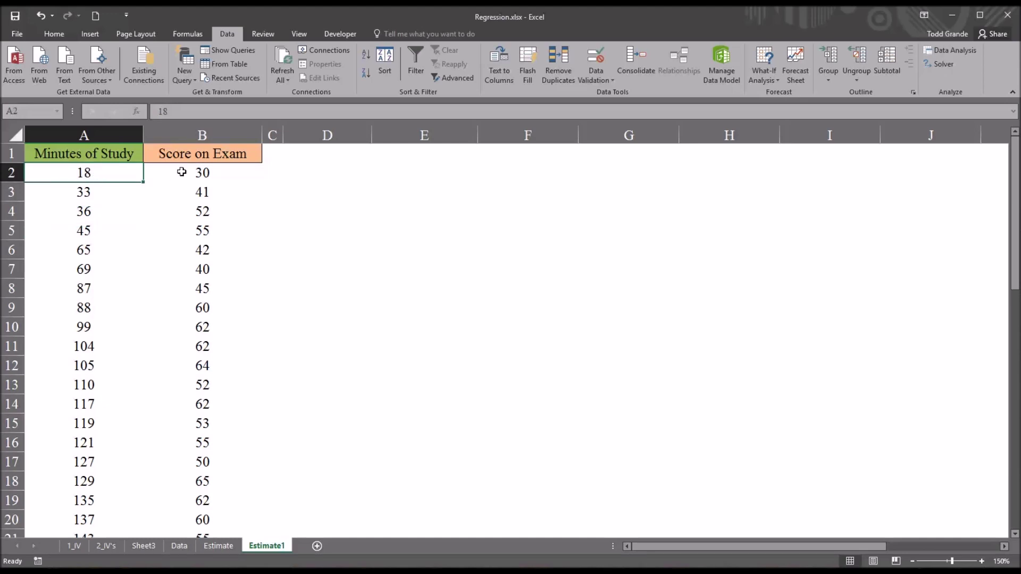
# Examine the Score on Exam values and compare them with the matching minutes of study
pyautogui.click(195, 156)
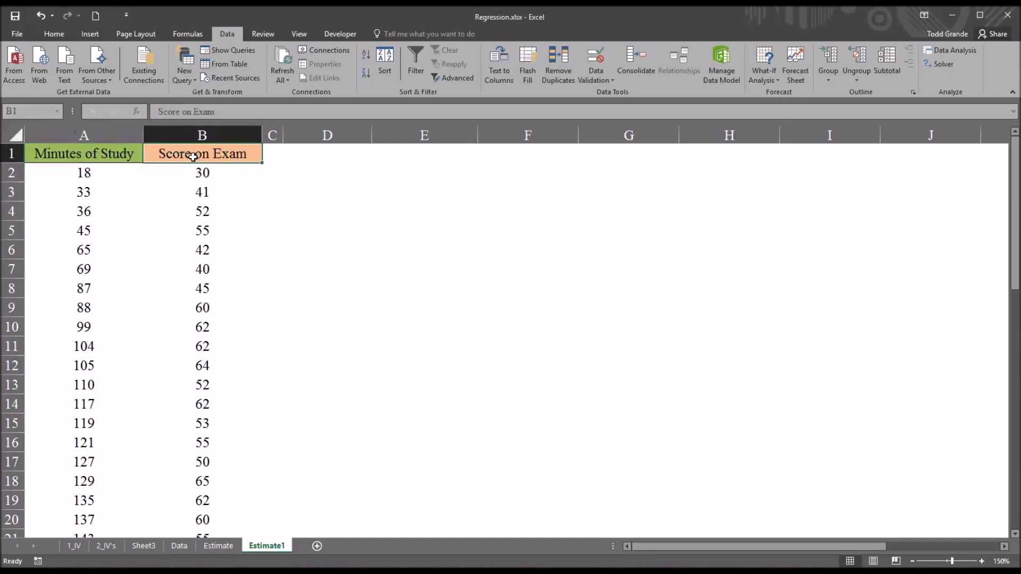
pyautogui.click(184, 176)
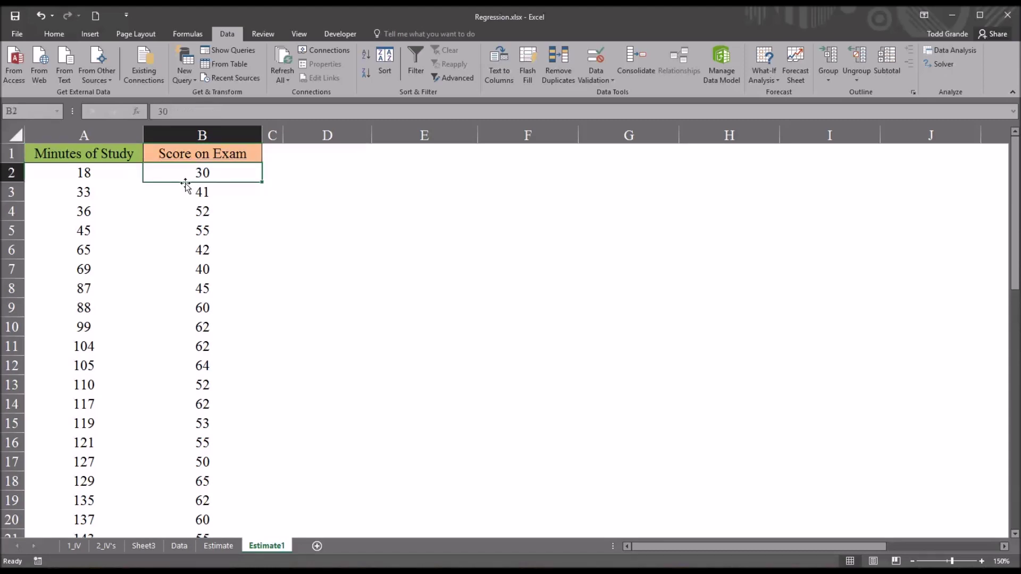
pyautogui.click(184, 193)
pyautogui.click(180, 213)
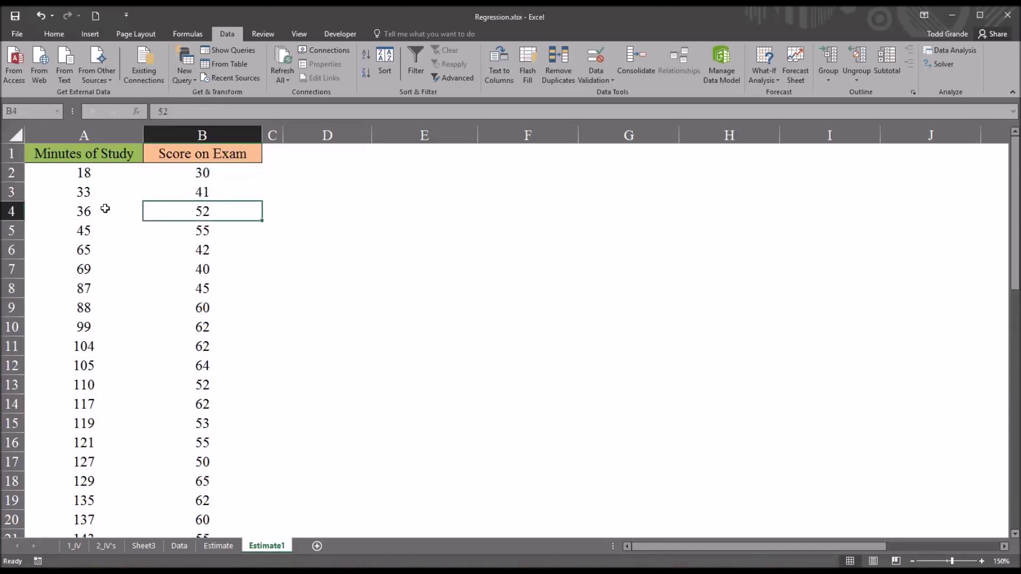
pyautogui.click(102, 209)
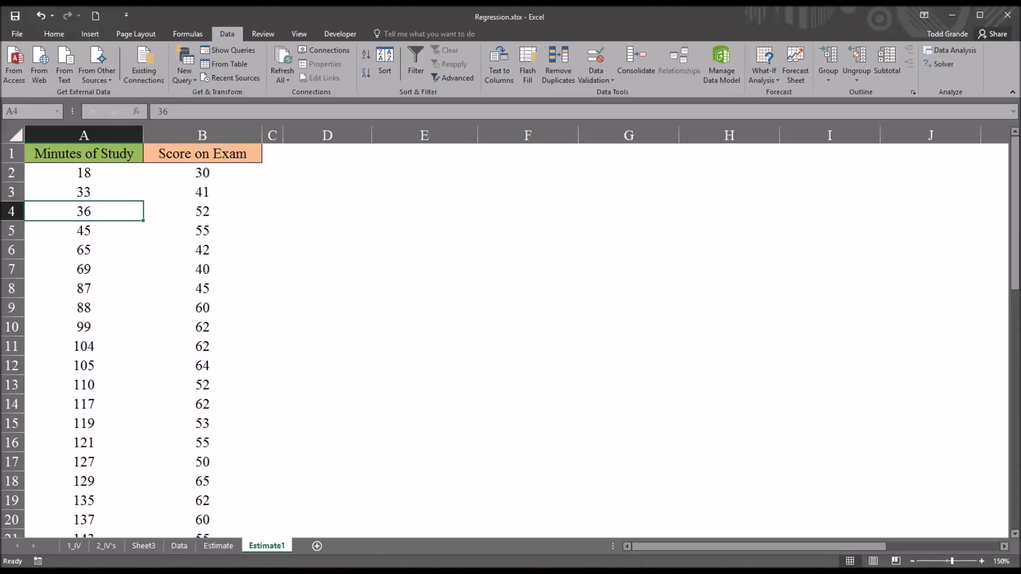
pyautogui.click(104, 233)
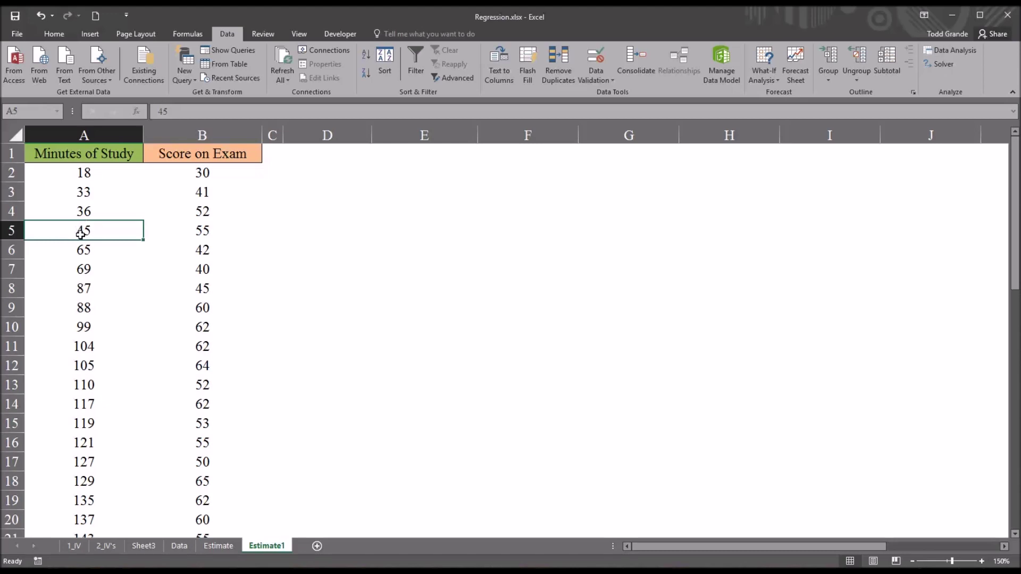
pyautogui.click(201, 232)
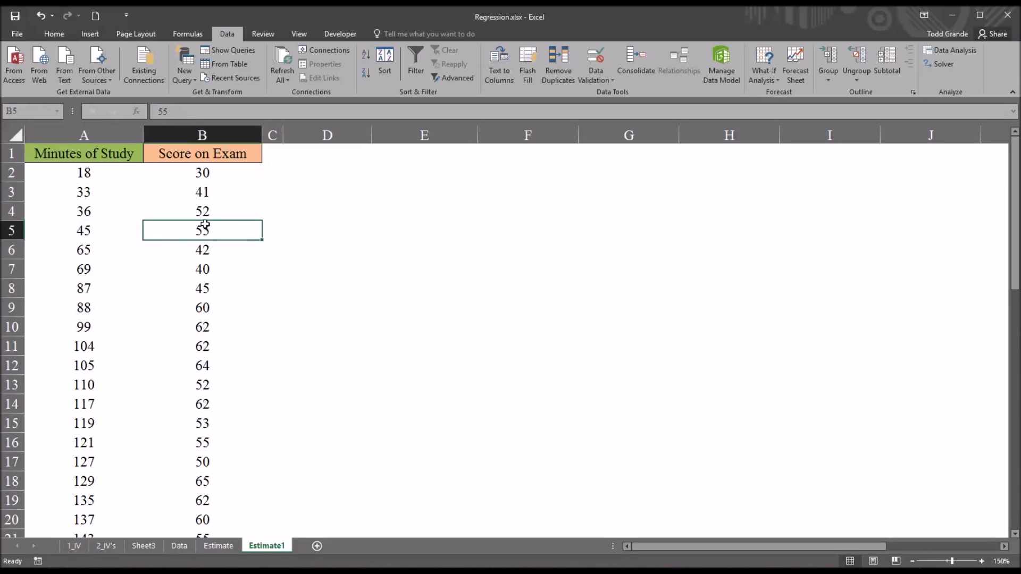
pyautogui.click(208, 169)
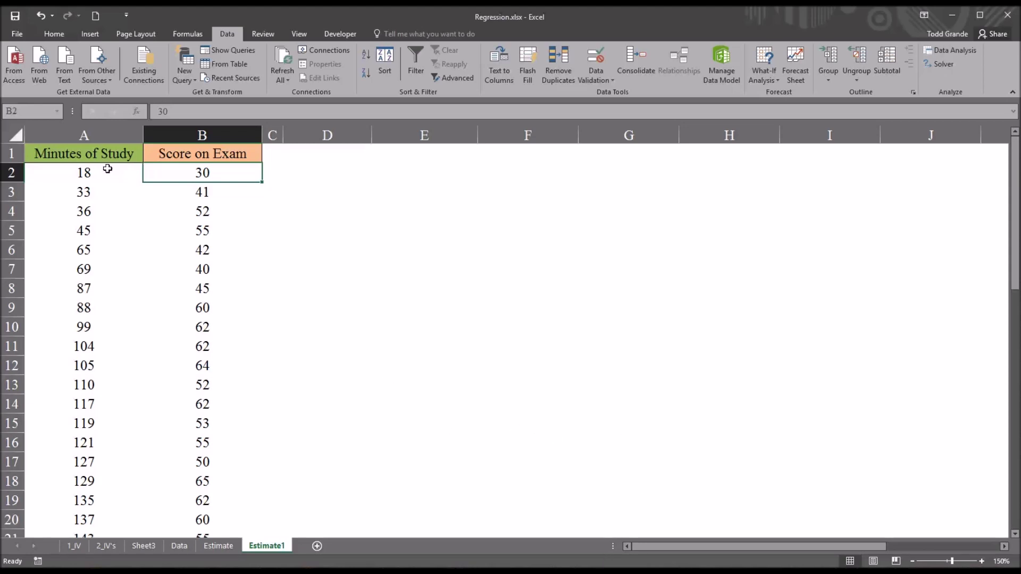
pyautogui.click(101, 140)
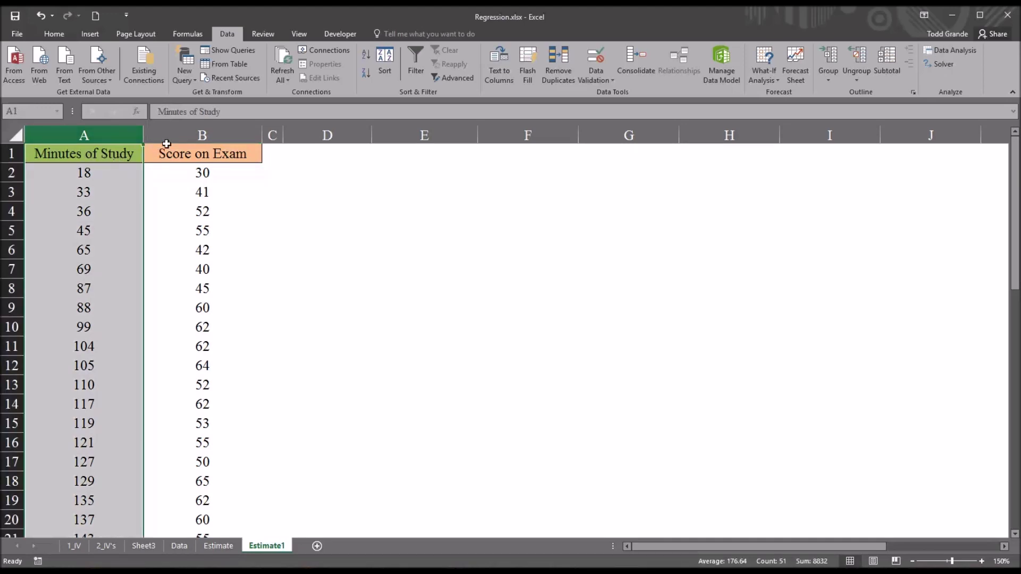
pyautogui.click(171, 138)
pyautogui.click(179, 172)
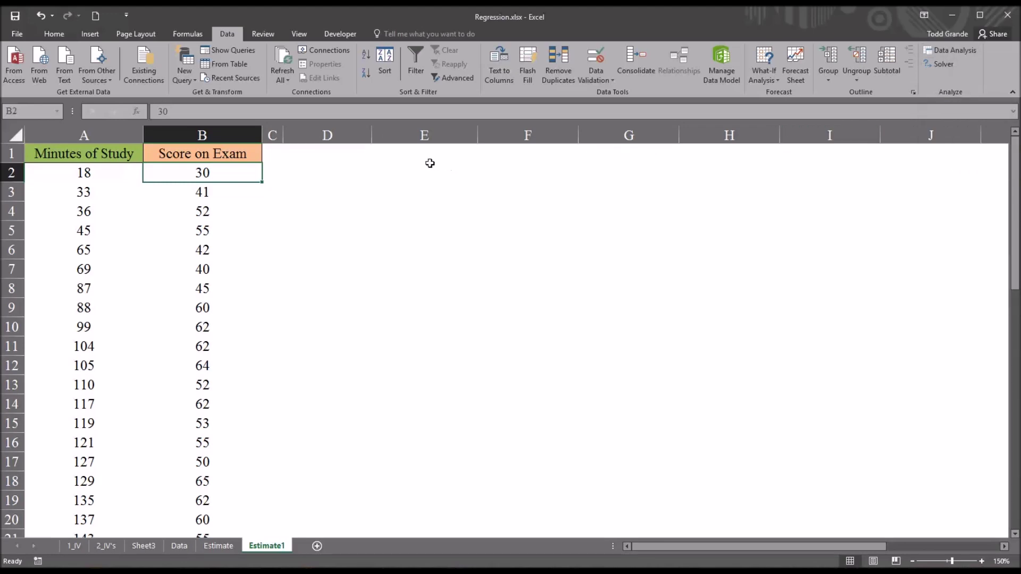
# Make sure the Analysis ToolPak is enabled among the available Excel add-ins
pyautogui.hotkey('alt', 'f')
pyautogui.press('t')
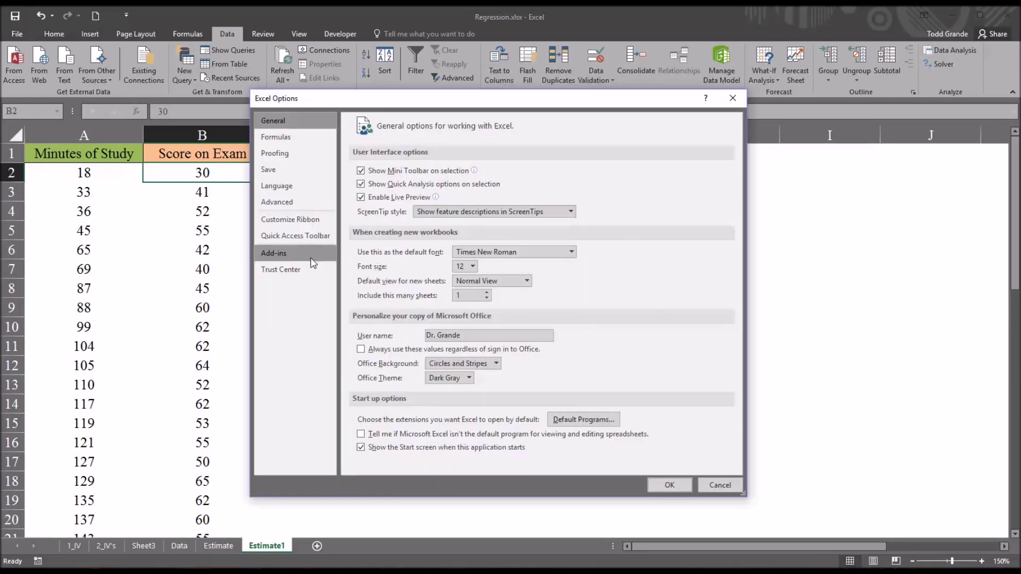
pyautogui.click(266, 254)
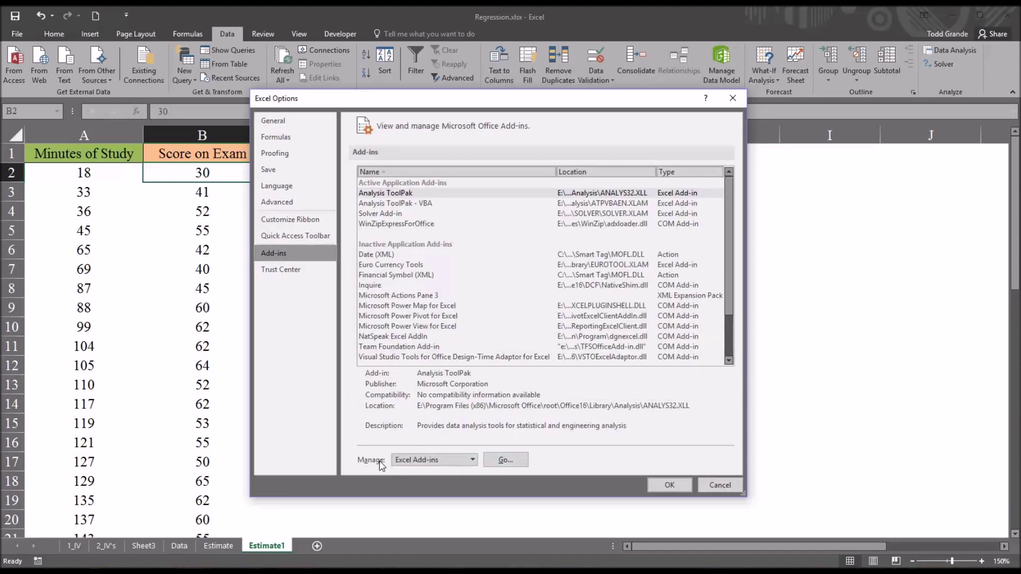
pyautogui.click(505, 460)
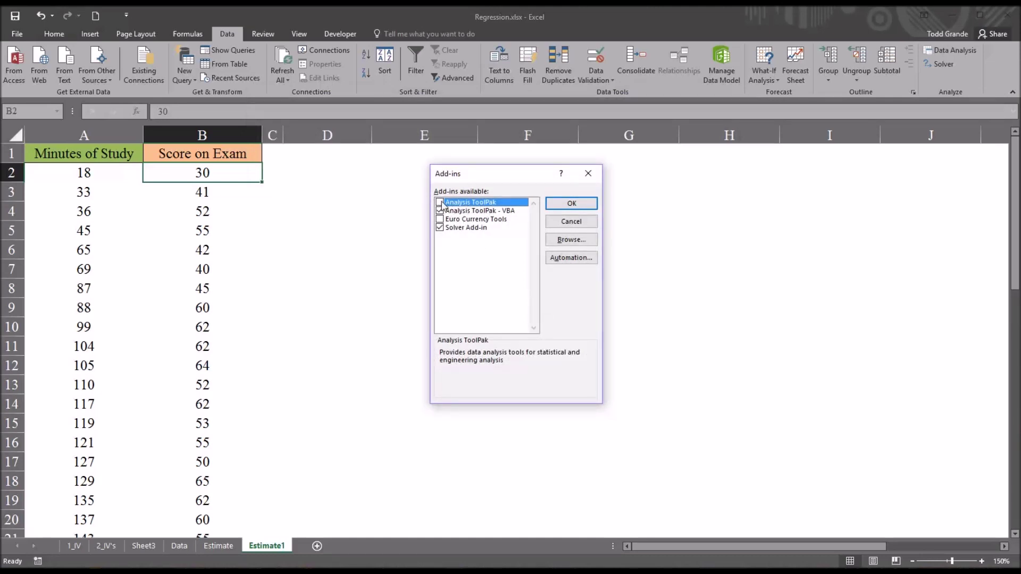
pyautogui.click(557, 204)
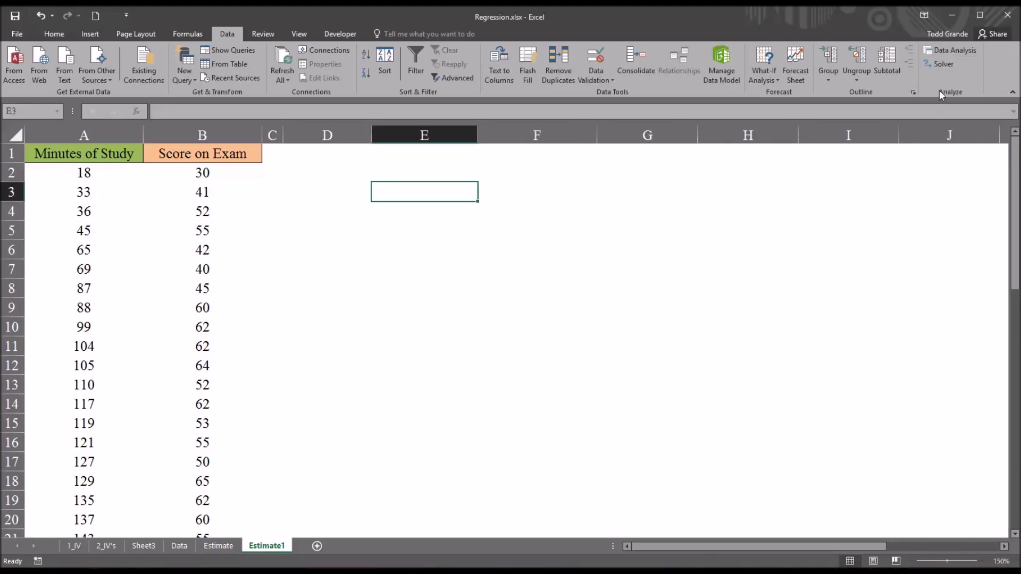
# Set up a Regression analysis with exam scores B1:B51 as the Y range and minutes of study A1:A51 as the X range
pyautogui.click(950, 52)
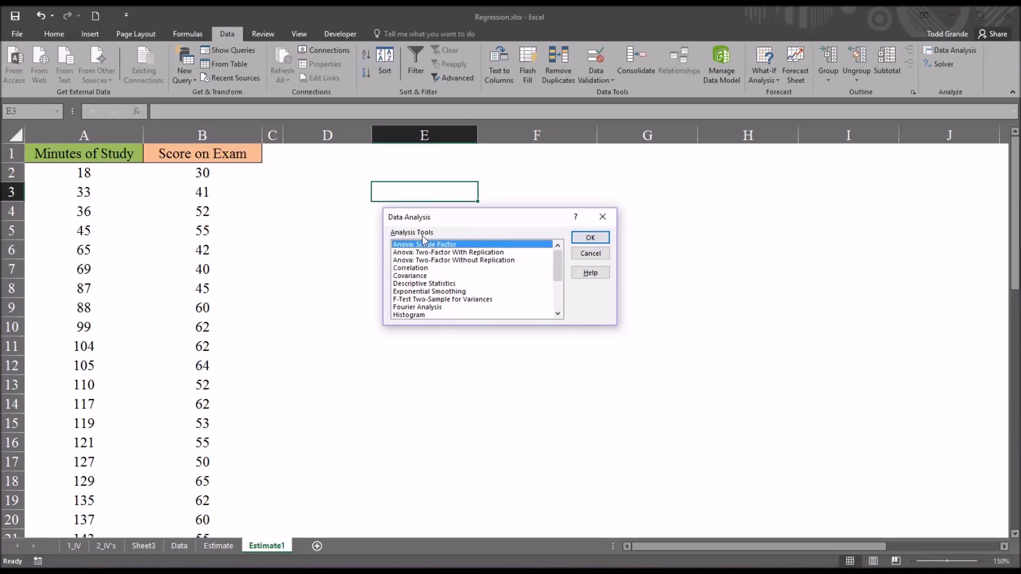
pyautogui.moveTo(556, 261); pyautogui.dragTo(554, 283)
pyautogui.click(434, 292)
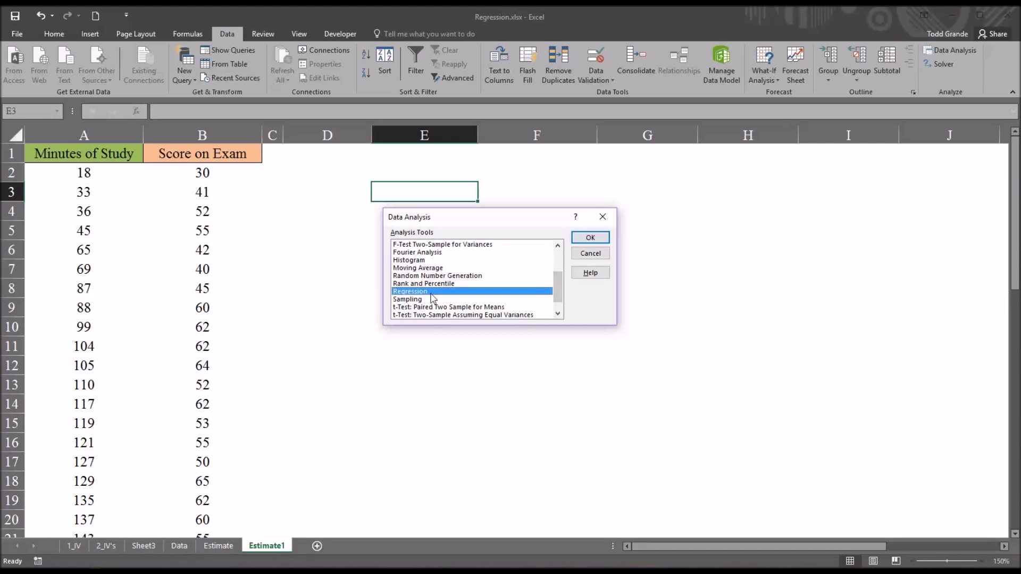
pyautogui.click(587, 239)
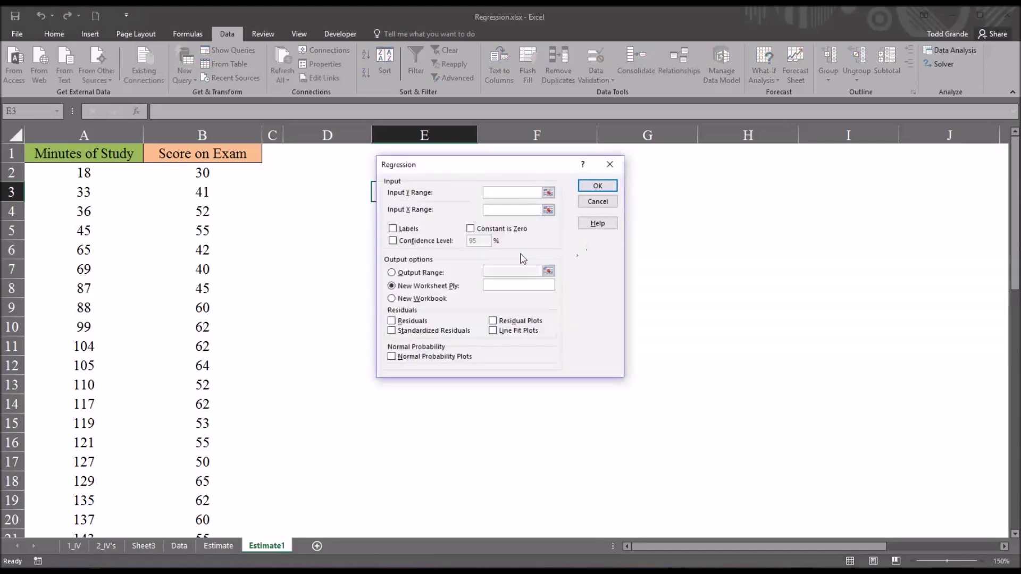
pyautogui.click(490, 194)
pyautogui.click(208, 156)
pyautogui.moveTo(207, 157); pyautogui.dragTo(222, 507)
pyautogui.click(492, 210)
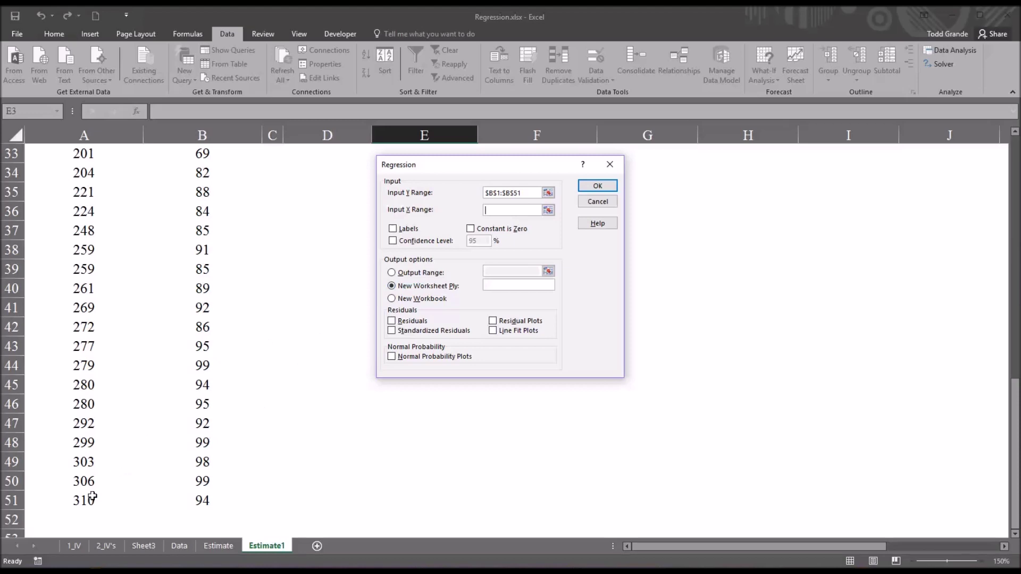
pyautogui.moveTo(83, 503); pyautogui.dragTo(79, 157)
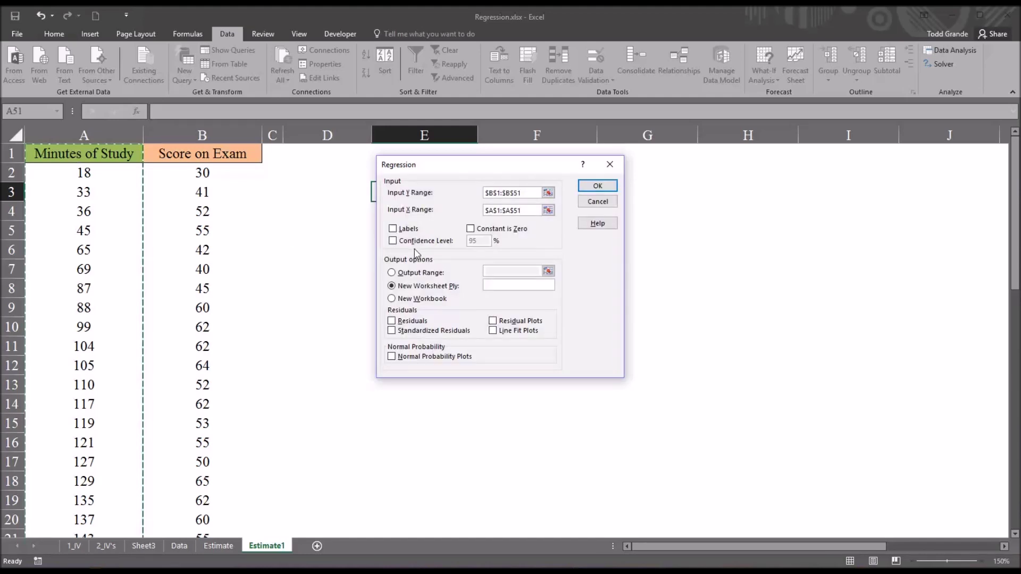
# Mark the regression input ranges as having labels and set the confidence level to 99%
pyautogui.click(394, 229)
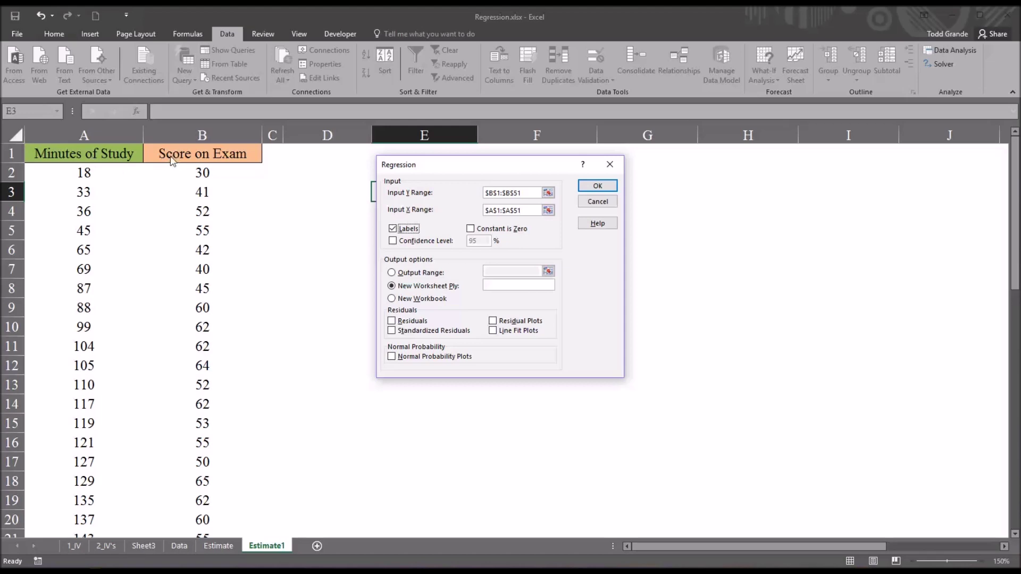
pyautogui.click(392, 241)
pyautogui.press('Tab')
pyautogui.write('99')
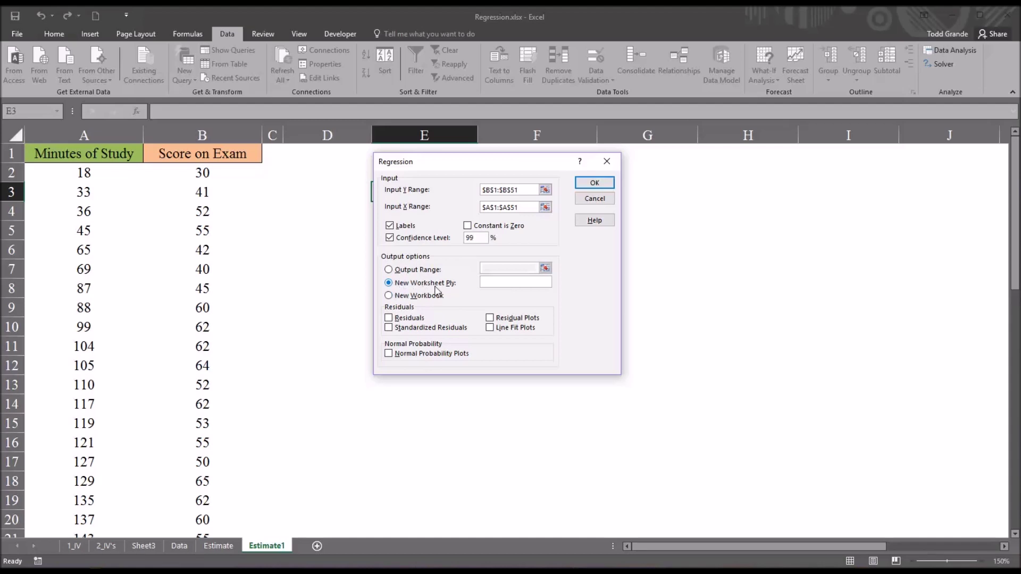
# Direct the regression output to cell E3 of the current sheet and run the analysis
pyautogui.click(389, 270)
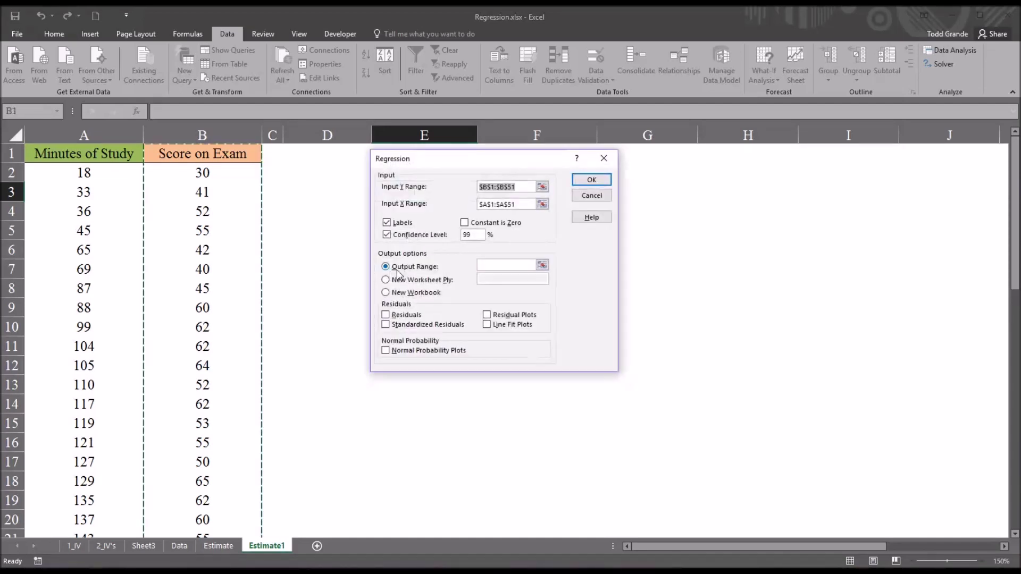
pyautogui.moveTo(469, 166); pyautogui.dragTo(590, 186)
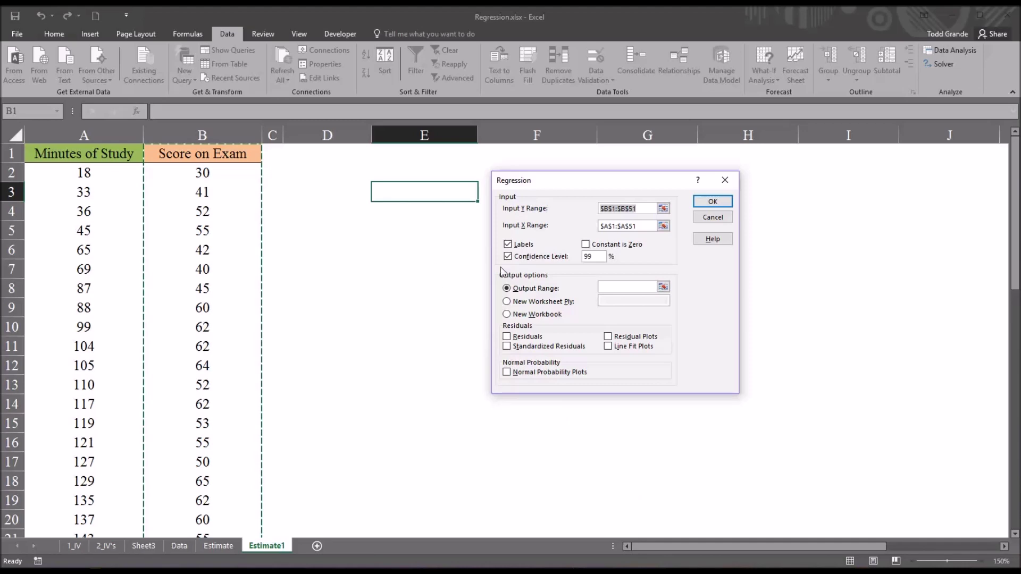
pyautogui.click(602, 290)
pyautogui.click(405, 197)
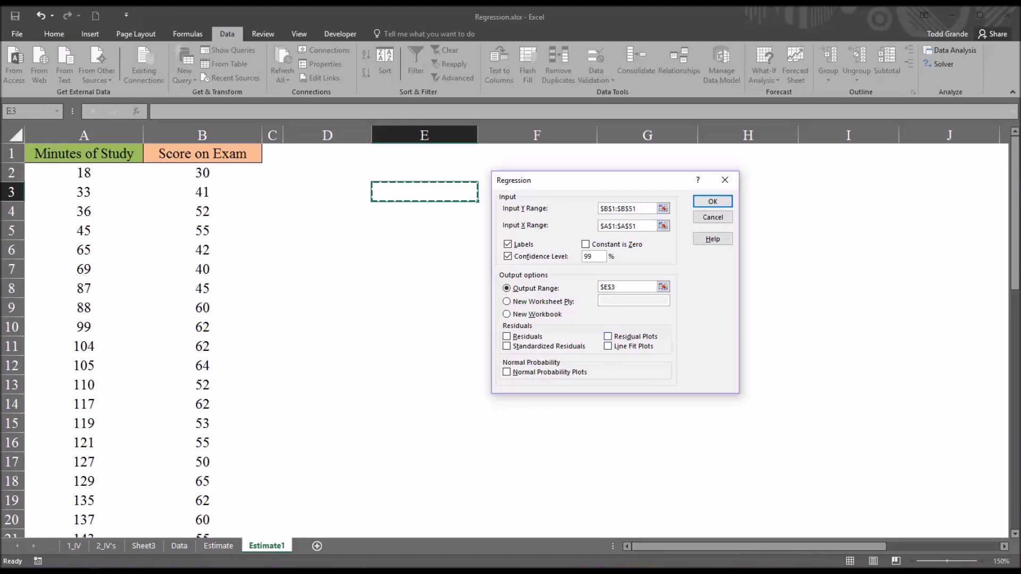
pyautogui.click(711, 203)
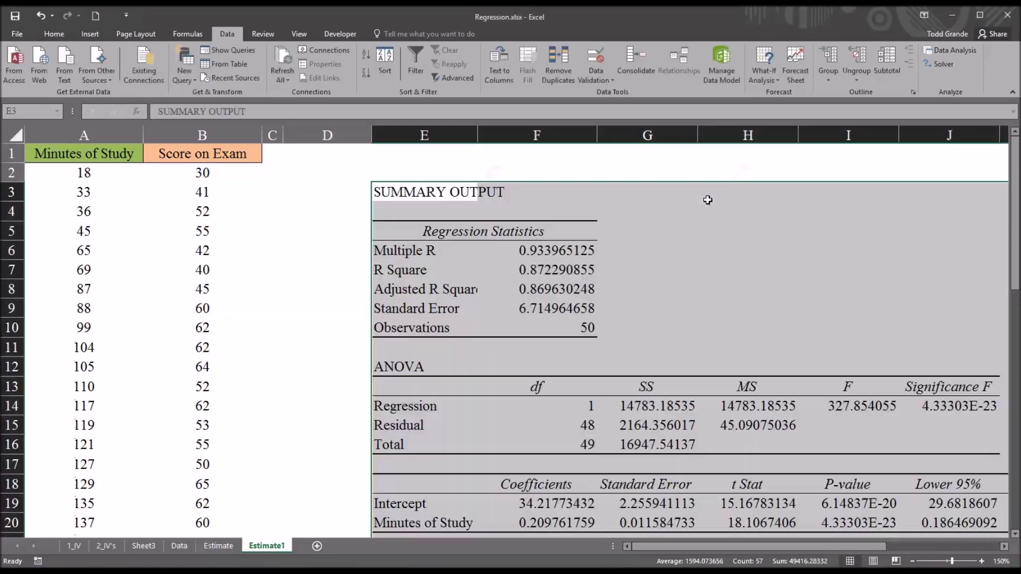
# Examine the regression output's standard error, its intercept and Minutes of Study coefficients, and their 95% bounds
pyautogui.click(609, 241)
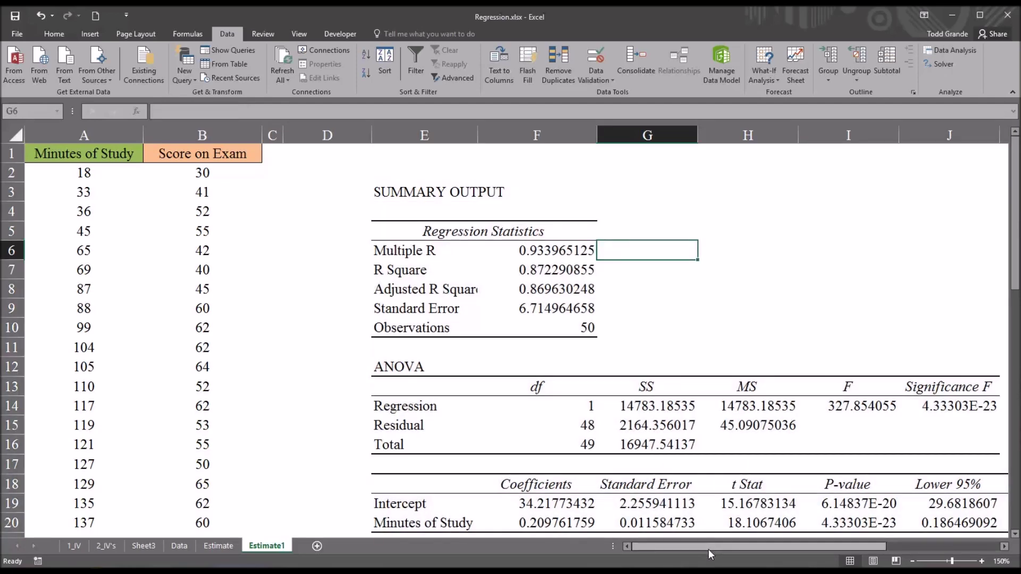
pyautogui.moveTo(706, 547); pyautogui.dragTo(792, 548)
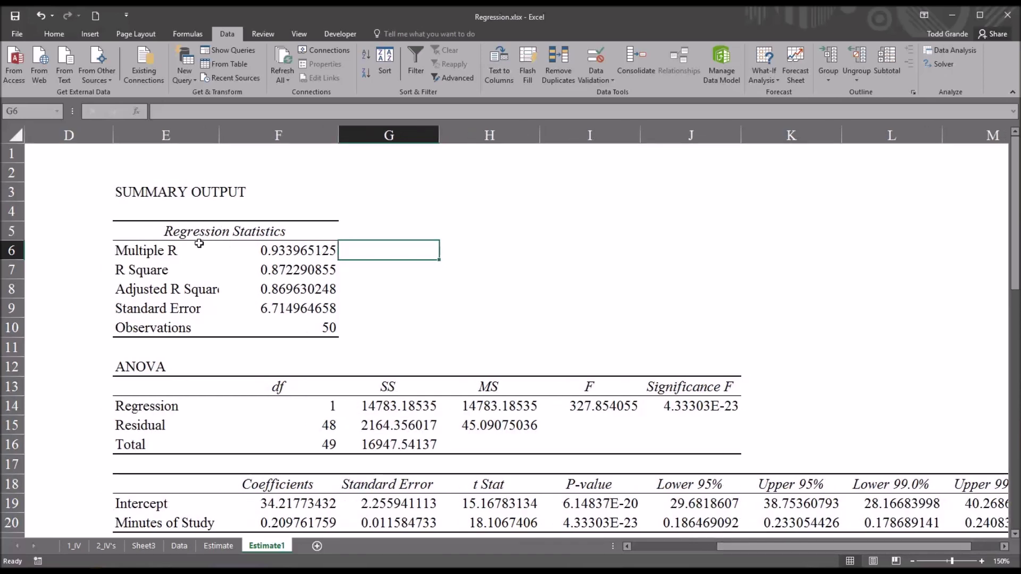
pyautogui.click(265, 310)
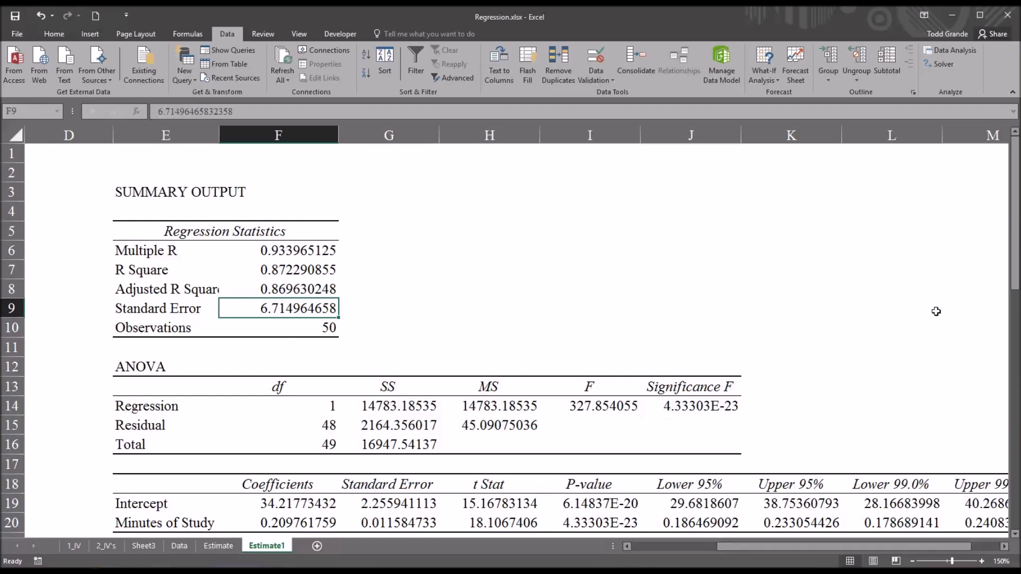
pyautogui.moveTo(1013, 282); pyautogui.dragTo(1010, 342)
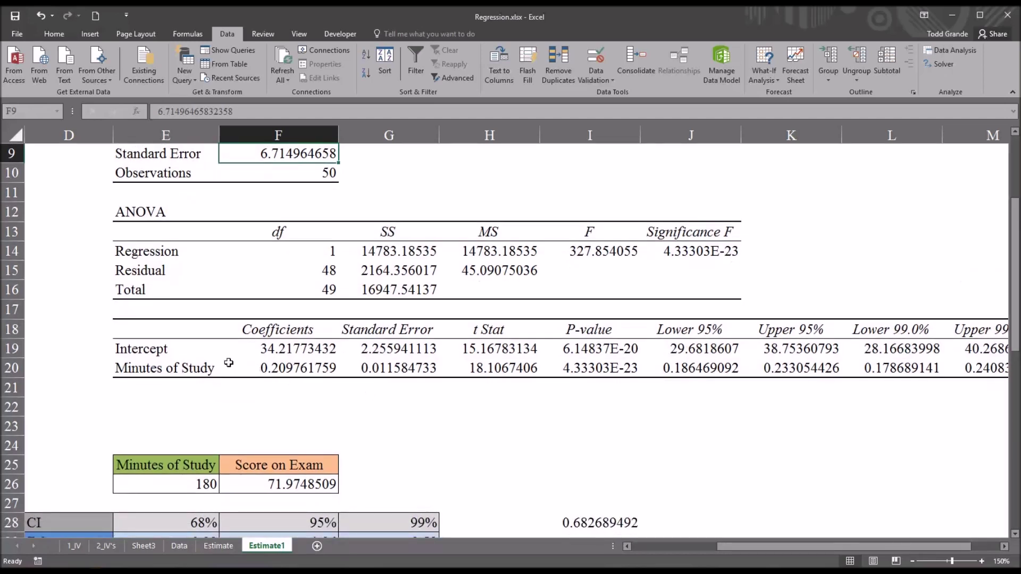
pyautogui.click(169, 354)
pyautogui.click(158, 371)
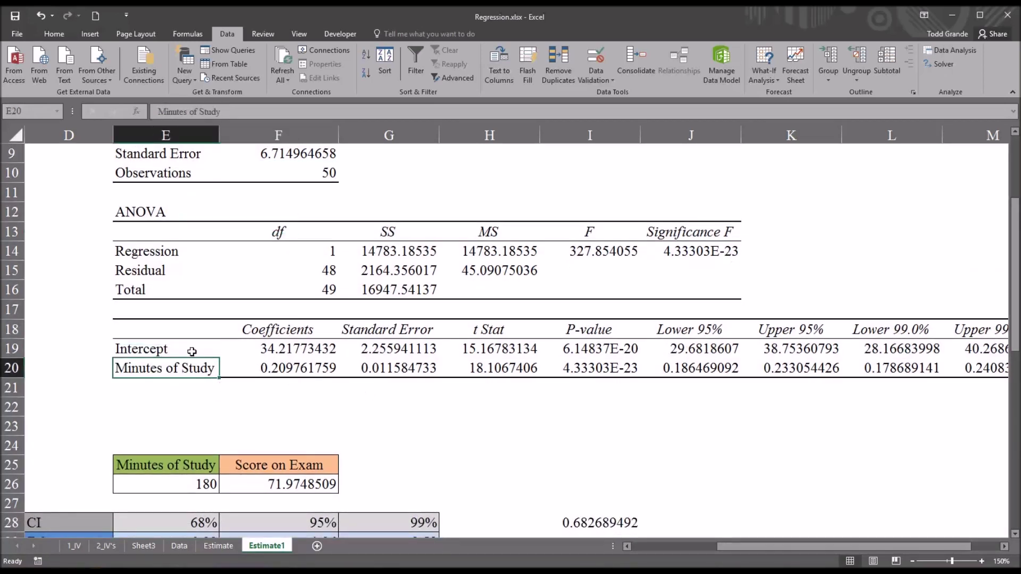
pyautogui.click(272, 332)
pyautogui.click(368, 334)
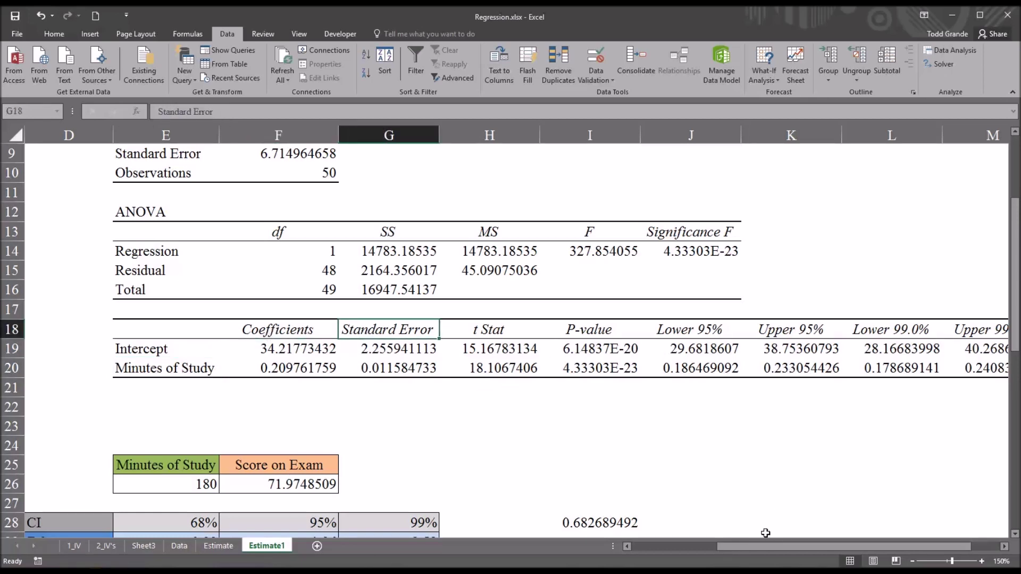
pyautogui.moveTo(759, 550); pyautogui.dragTo(800, 549)
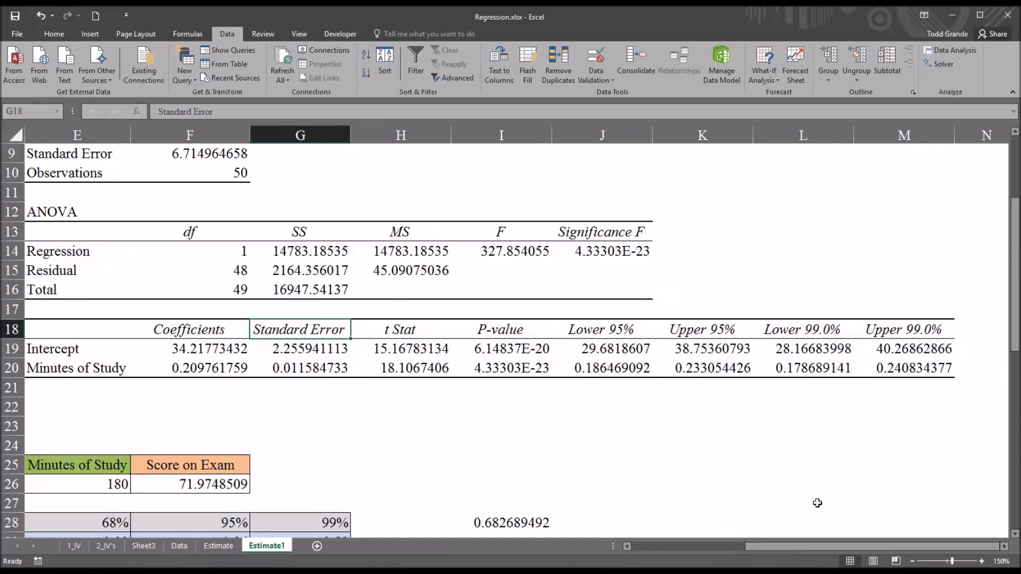
pyautogui.click(595, 333)
pyautogui.click(683, 334)
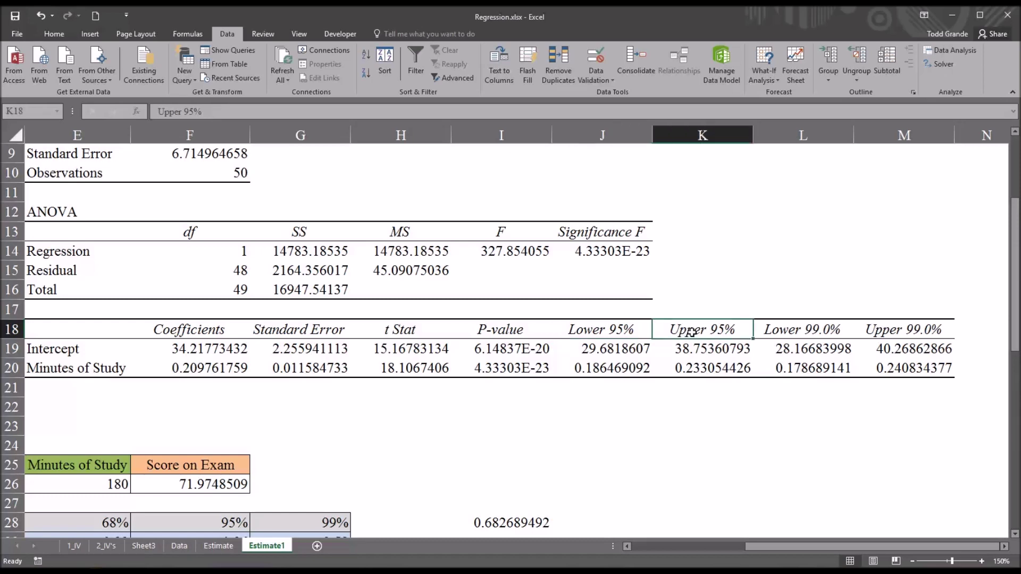
# Examine the lower and upper 99% bounds for the intercept and Minutes of Study in the regression output
pyautogui.click(96, 351)
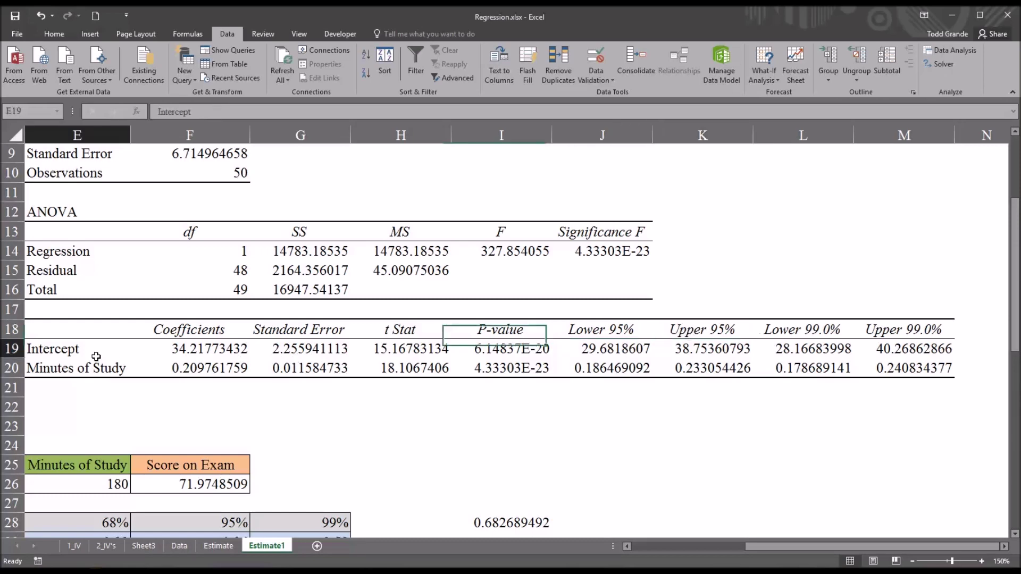
pyautogui.click(103, 366)
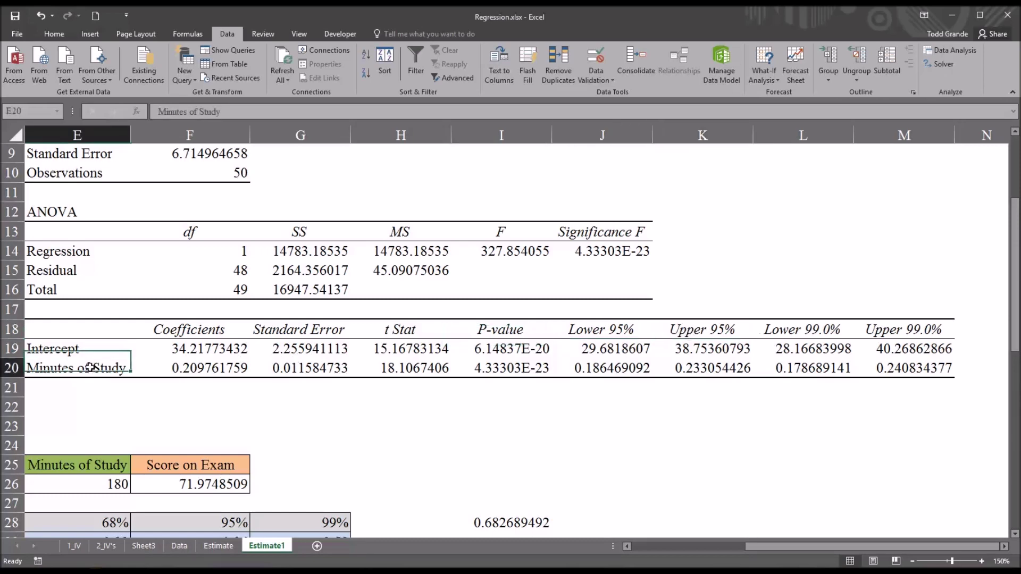
pyautogui.click(796, 332)
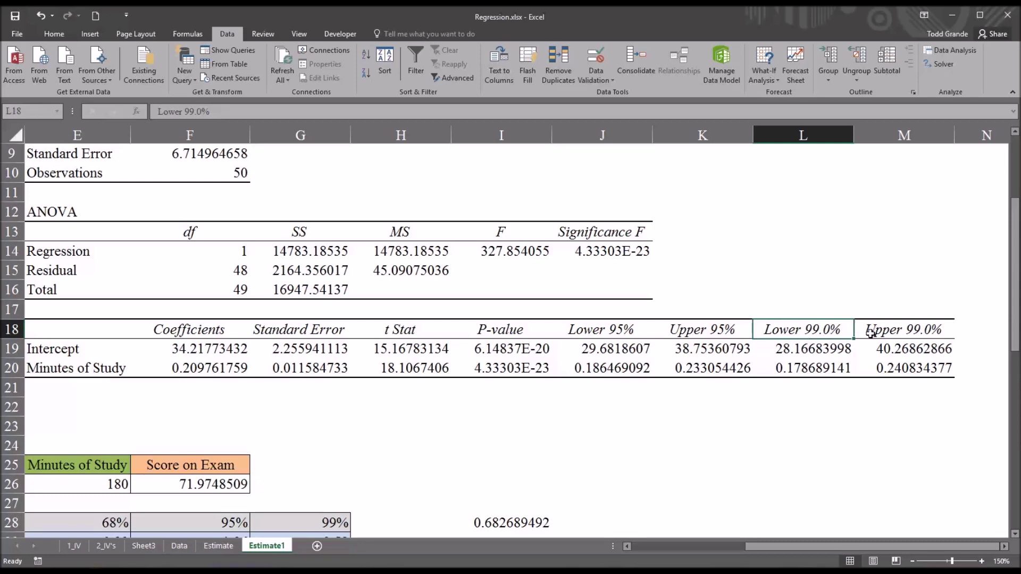
pyautogui.click(895, 333)
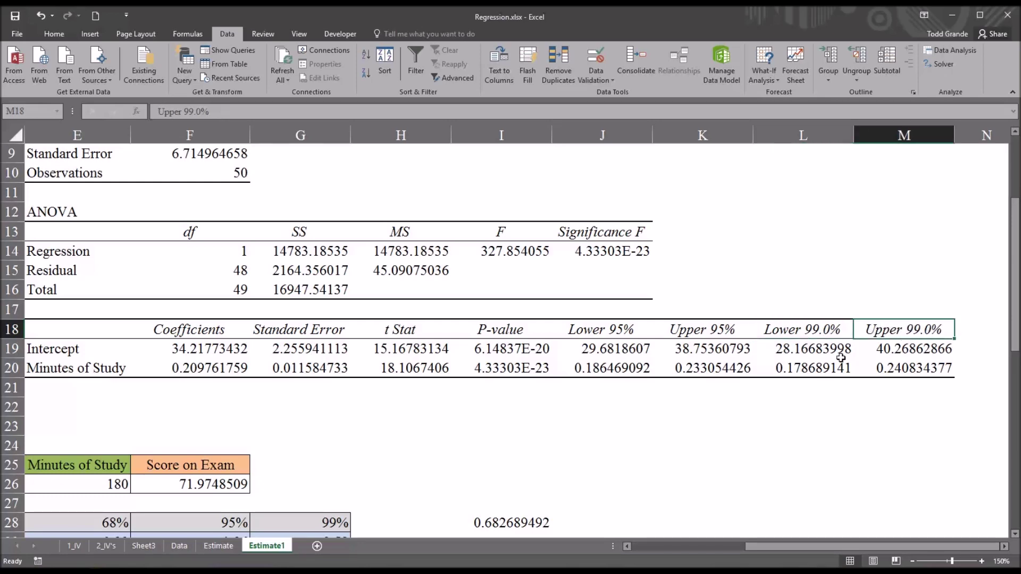
# Inspect the minutes of study input in E26 and the formula predicting the exam score in F26
pyautogui.moveTo(787, 545); pyautogui.dragTo(697, 547)
pyautogui.moveTo(1016, 343); pyautogui.dragTo(1015, 386)
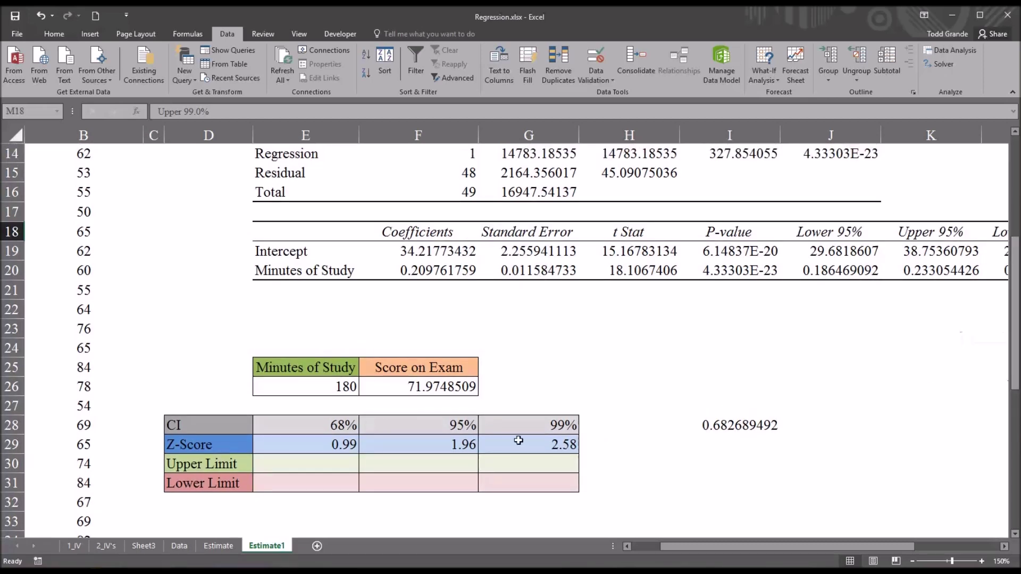
pyautogui.click(299, 389)
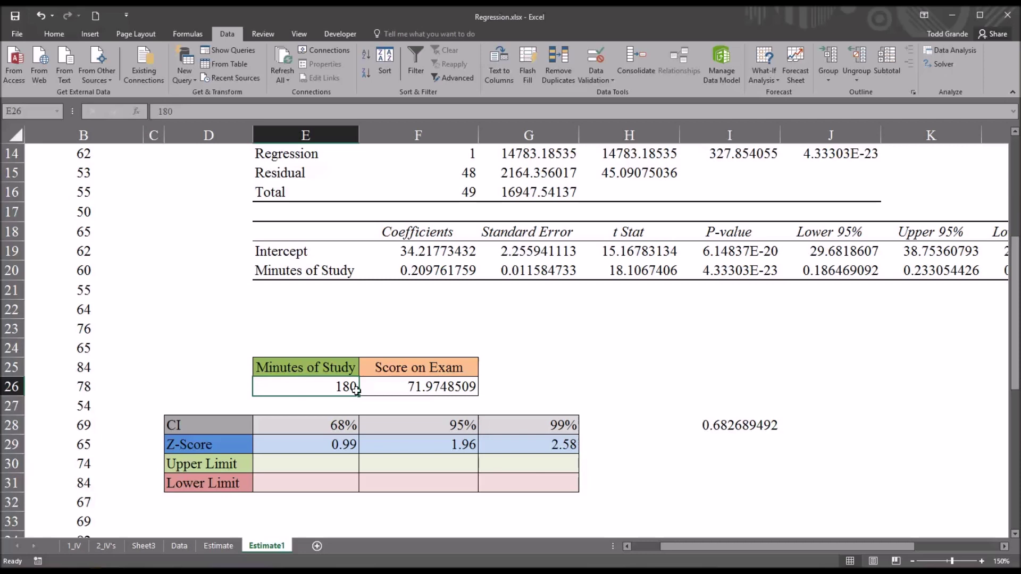
pyautogui.click(392, 386)
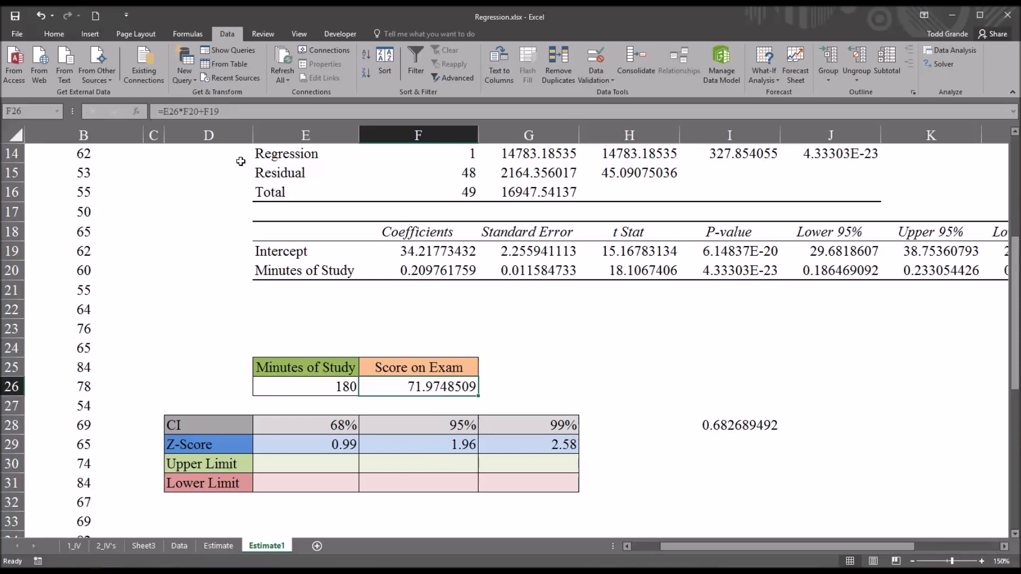
pyautogui.click(234, 112)
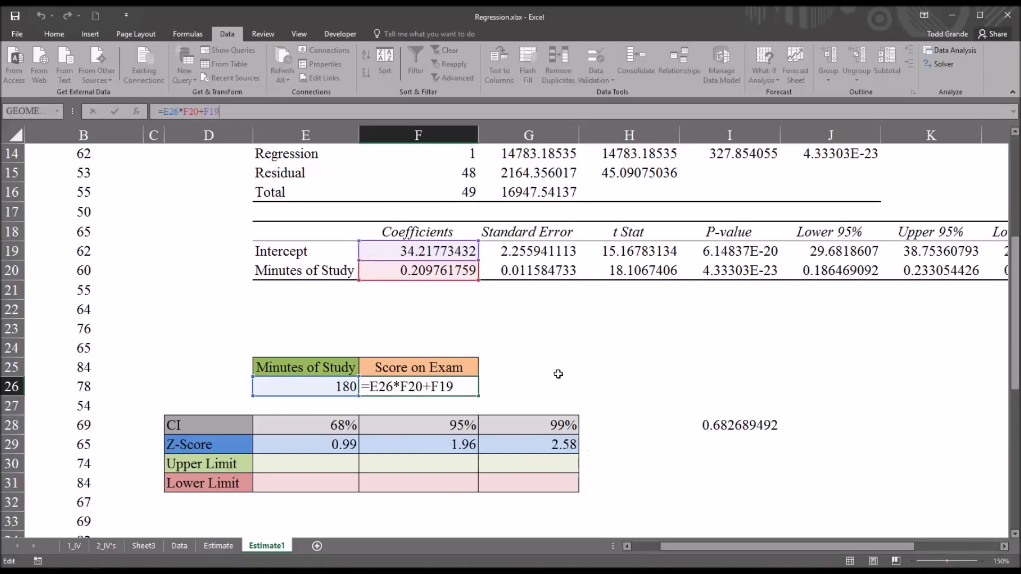
pyautogui.press('Return')
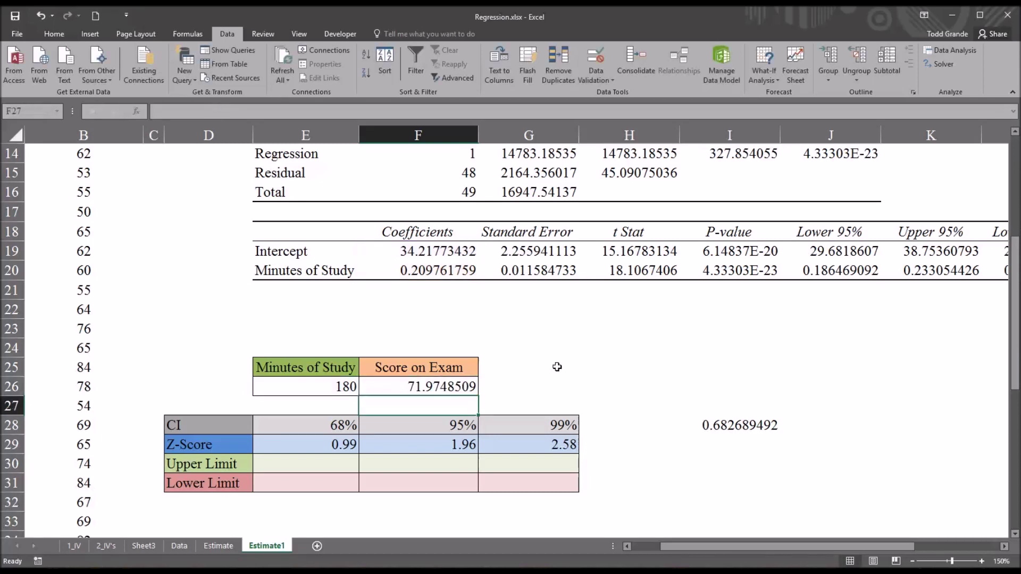
# Try 200 minutes of study in E26 and check the predicted exam score
pyautogui.click(321, 388)
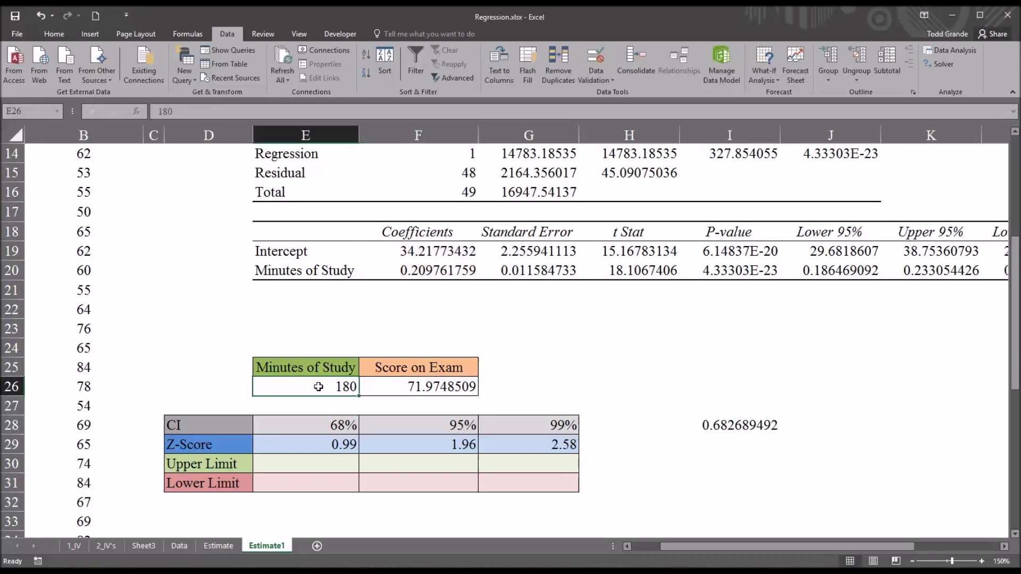
pyautogui.write('200')
pyautogui.press('Return')
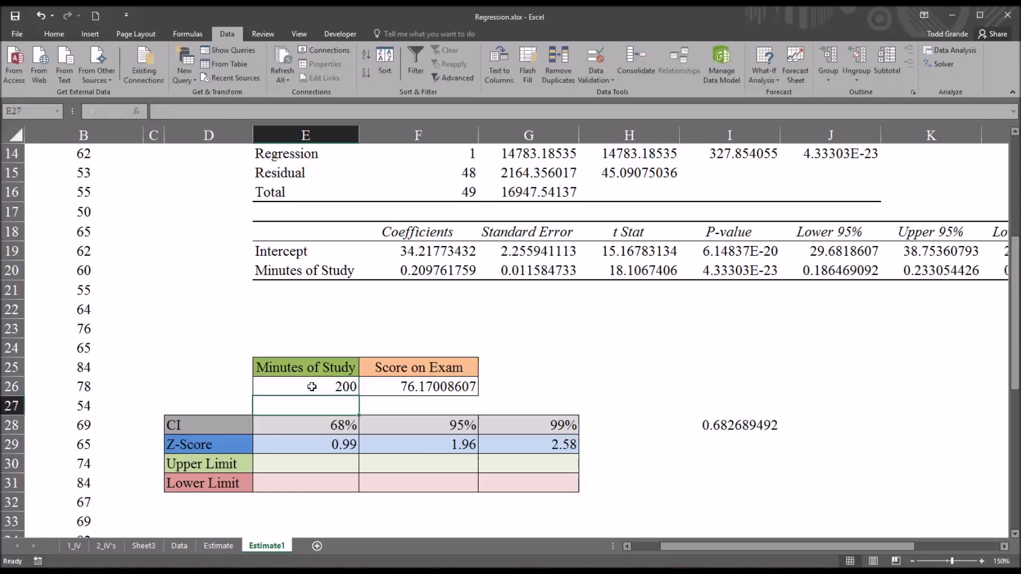
pyautogui.click(405, 387)
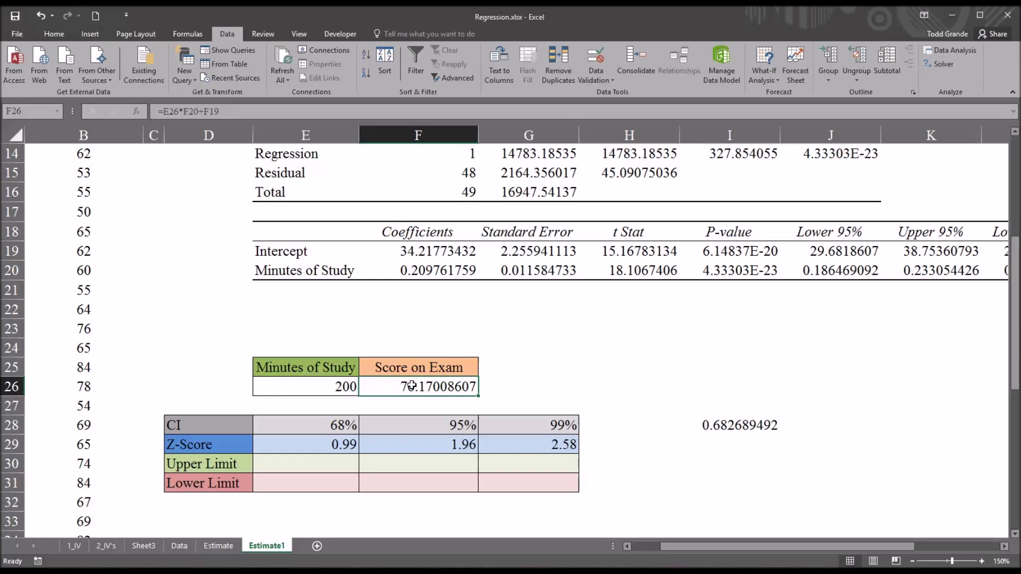
# Set the minutes of study in E26 back to 180
pyautogui.click(333, 387)
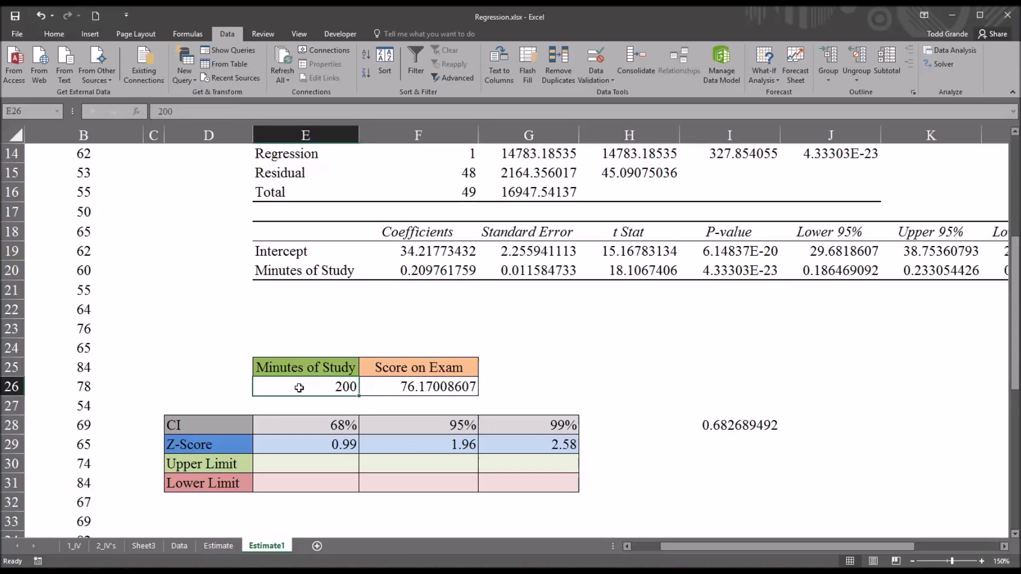
pyautogui.write('180')
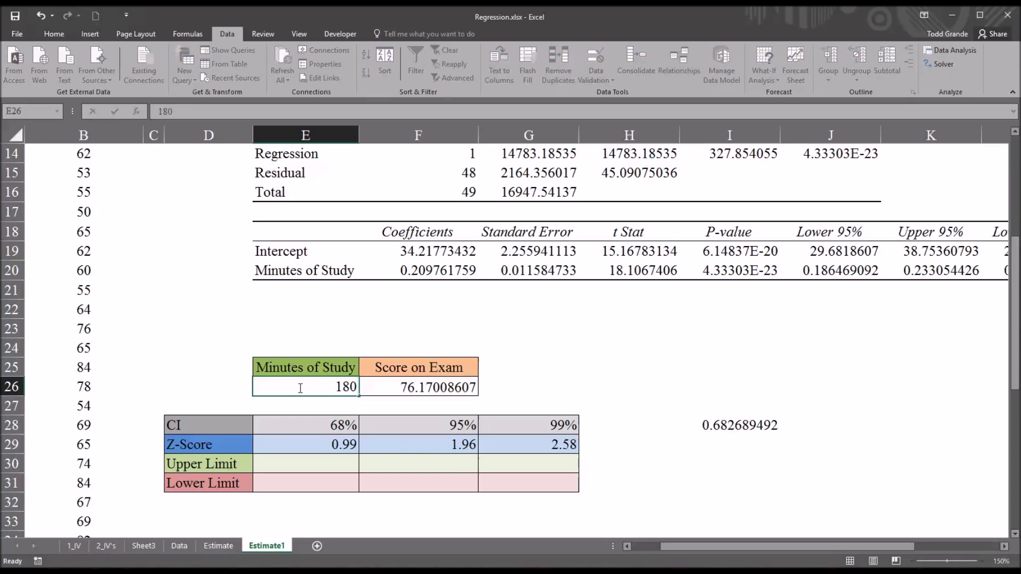
pyautogui.press('Return')
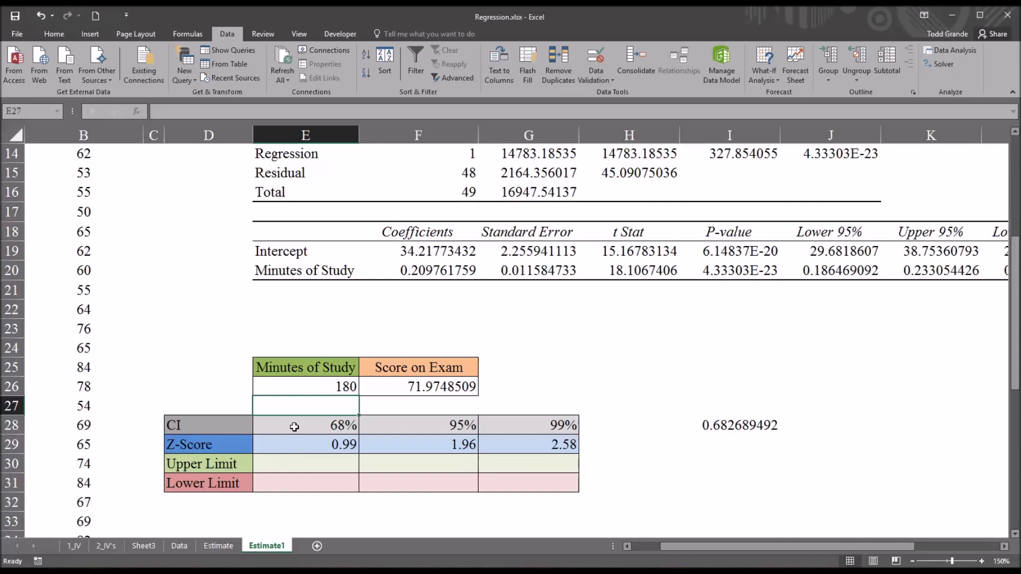
# Review the 68%, 95% and 99% levels in the CI table and the standard error in the regression statistics
pyautogui.click(319, 428)
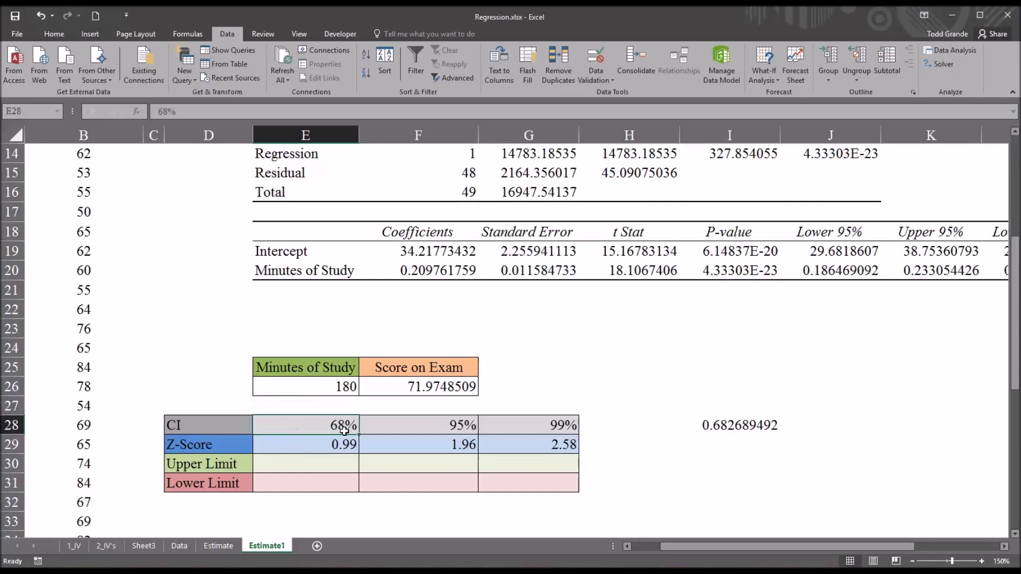
pyautogui.click(443, 431)
pyautogui.click(530, 429)
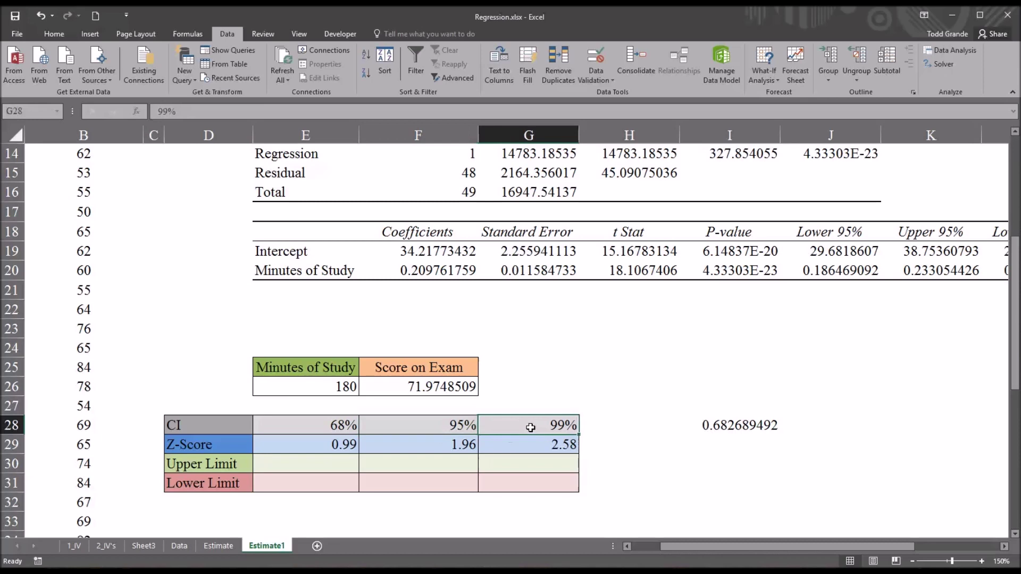
pyautogui.click(328, 427)
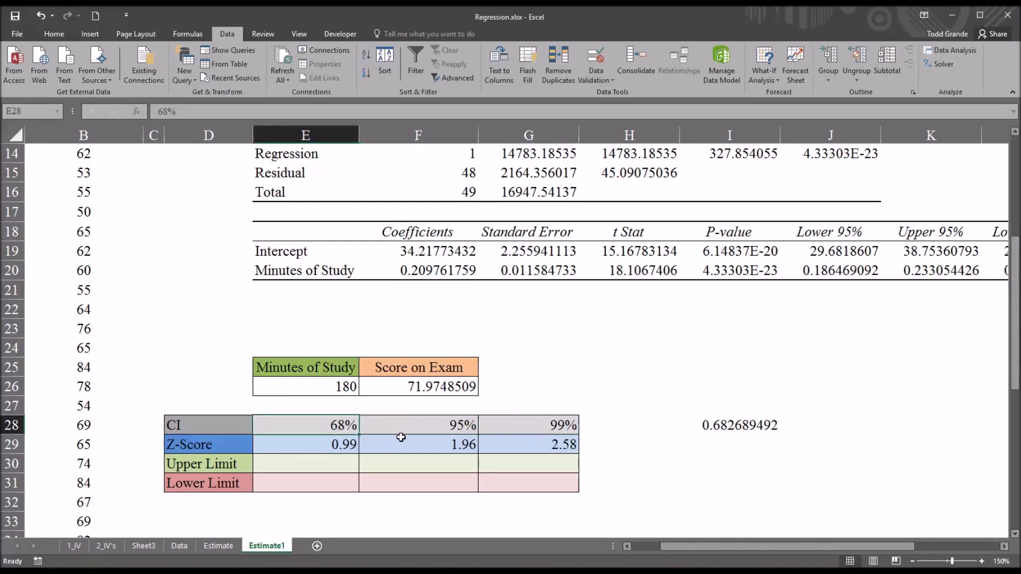
pyautogui.moveTo(1015, 357); pyautogui.dragTo(1012, 290)
pyautogui.click(426, 235)
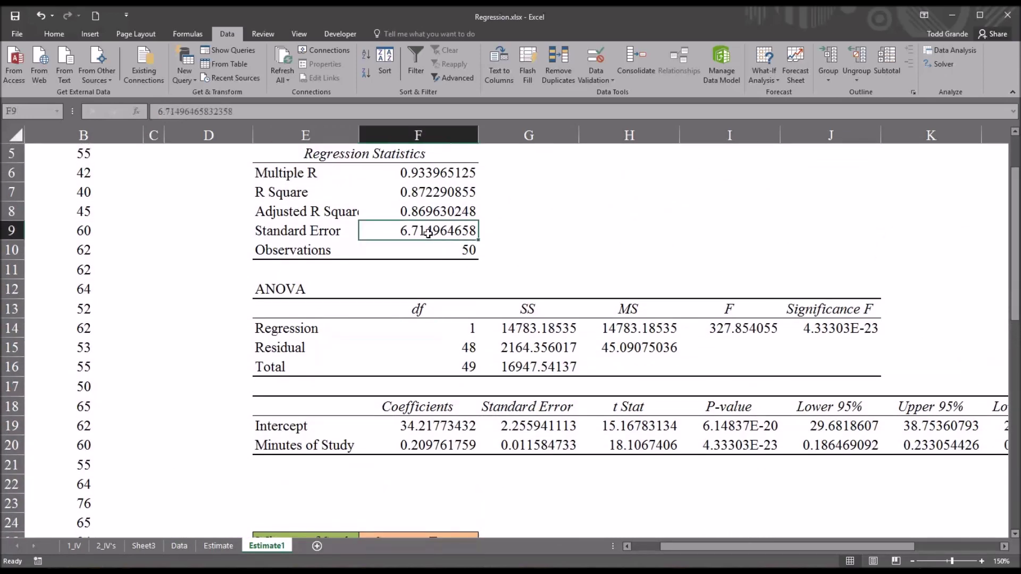
# Calculate the standard error of the estimate in H25 with STEYX, using B2:B51 as known ys and A2:A51 as known xs
pyautogui.scroll(-3, 583, 353)
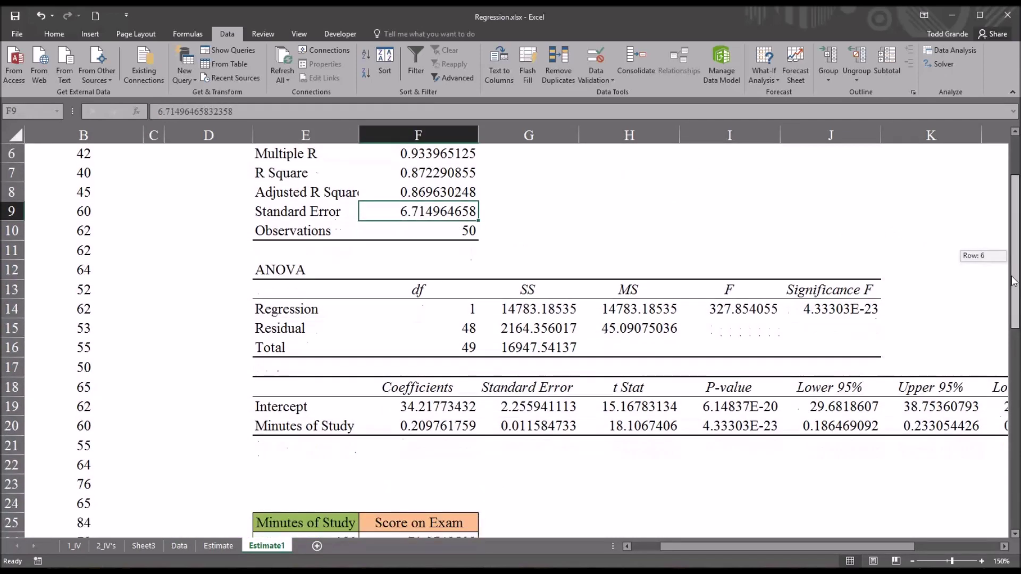
pyautogui.click(584, 353)
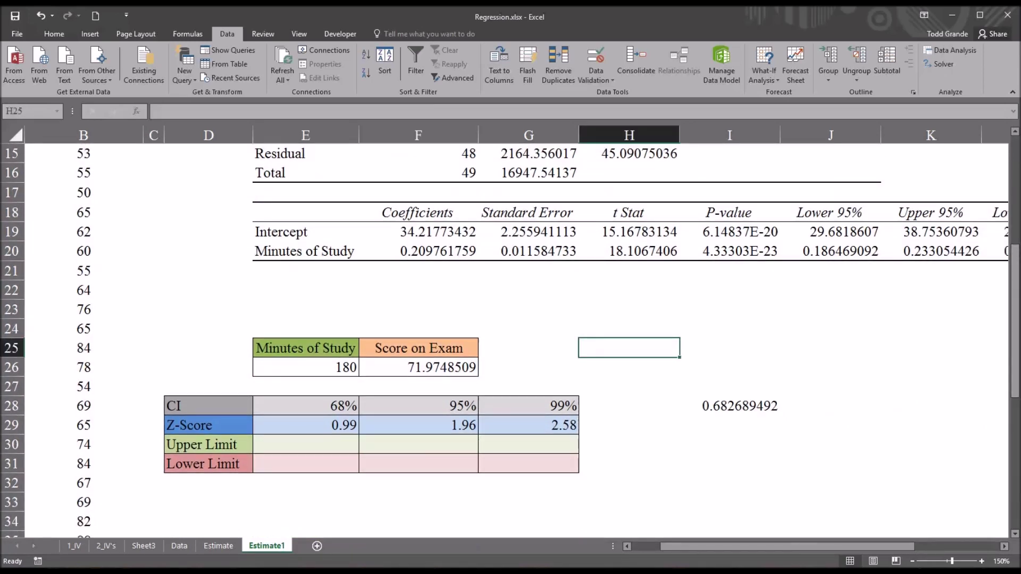
pyautogui.write('=')
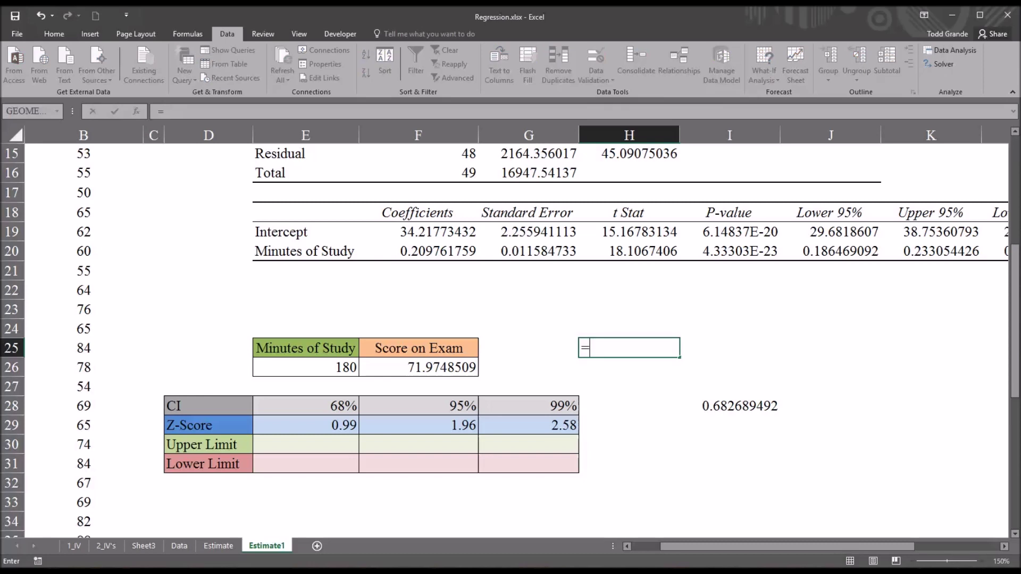
pyautogui.write('st')
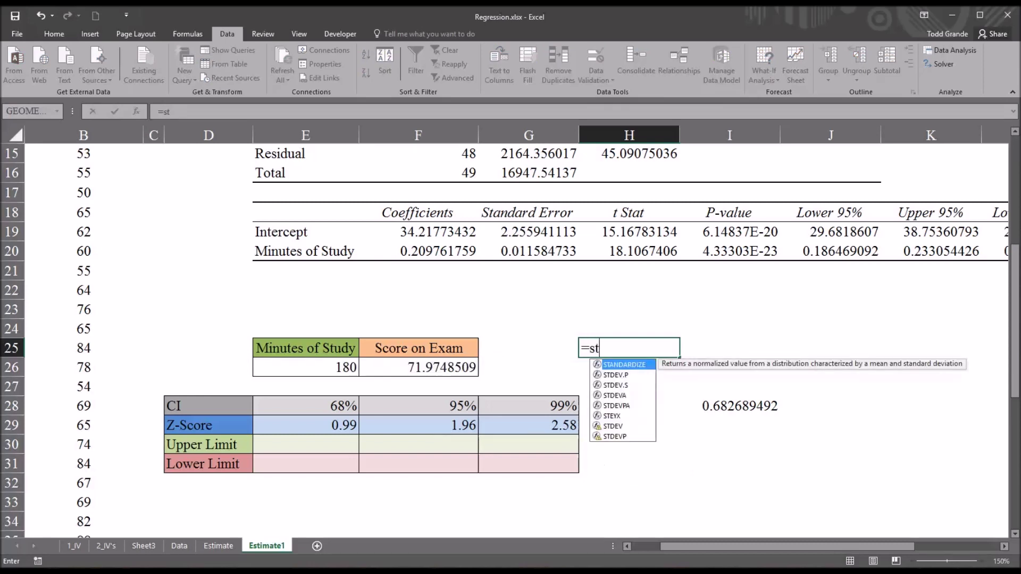
pyautogui.write('e')
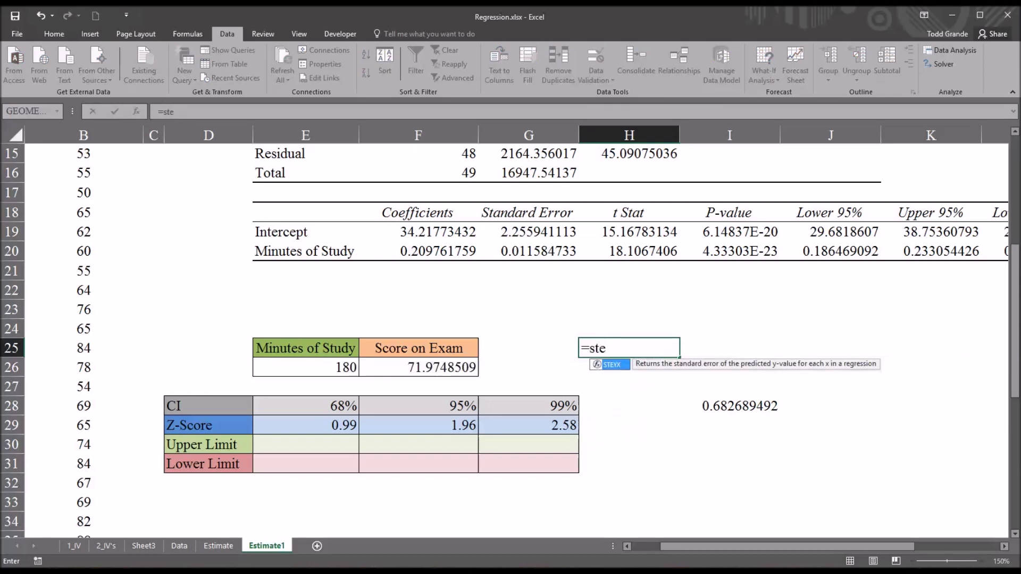
pyautogui.write('yx(')
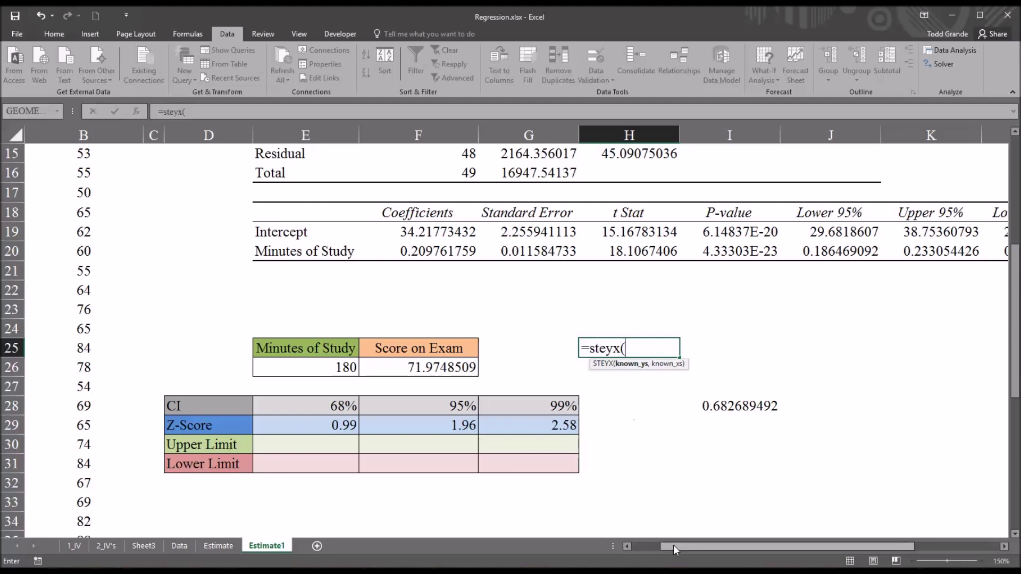
pyautogui.moveTo(673, 547); pyautogui.dragTo(643, 546)
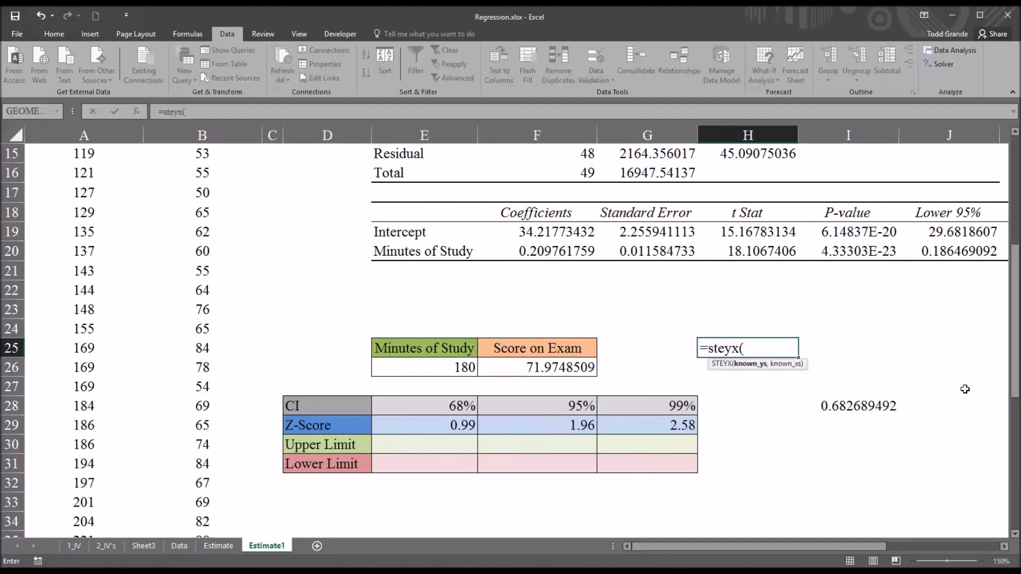
pyautogui.moveTo(1015, 389); pyautogui.dragTo(1012, 265)
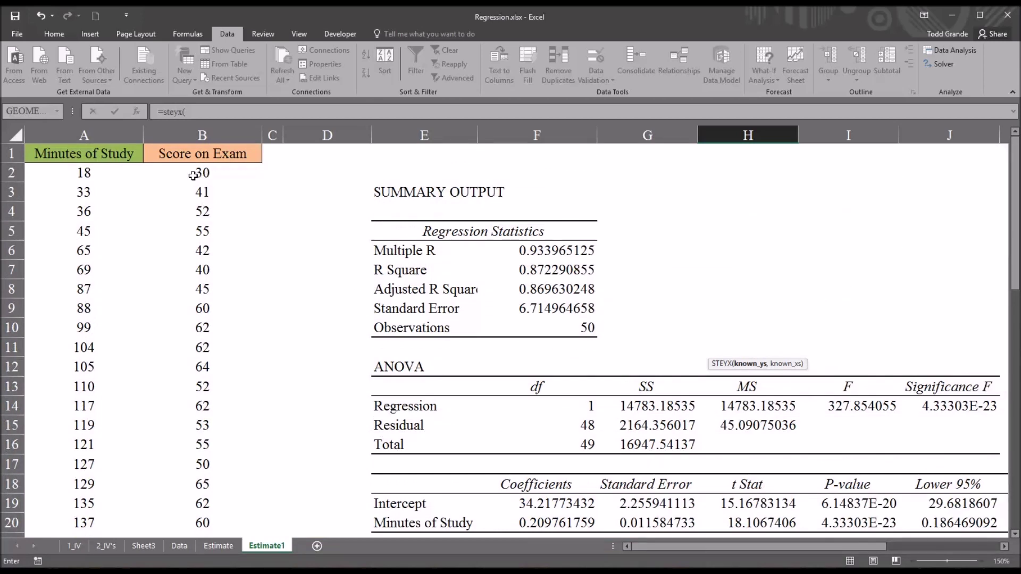
pyautogui.moveTo(186, 172); pyautogui.dragTo(189, 503)
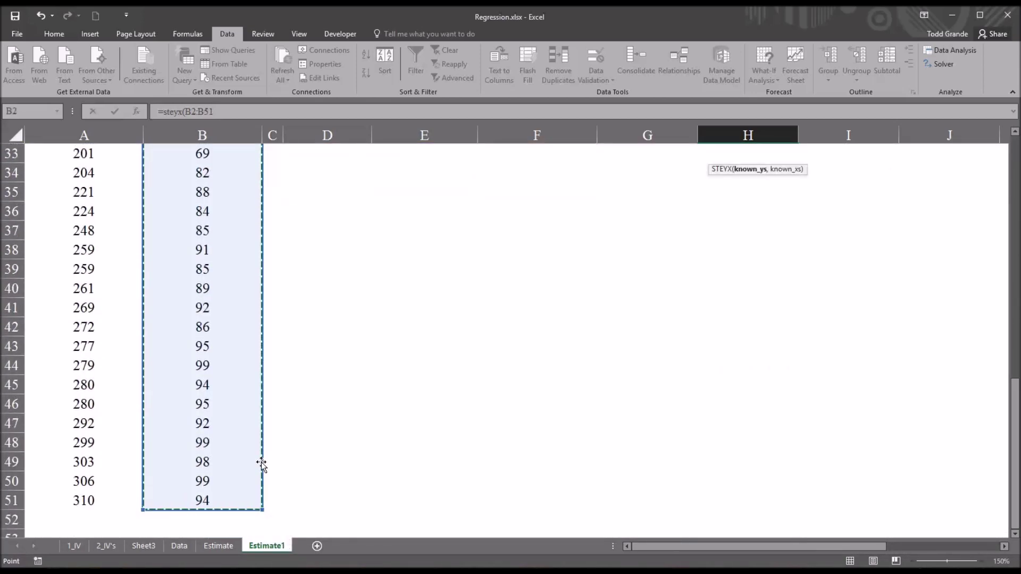
pyautogui.write(',')
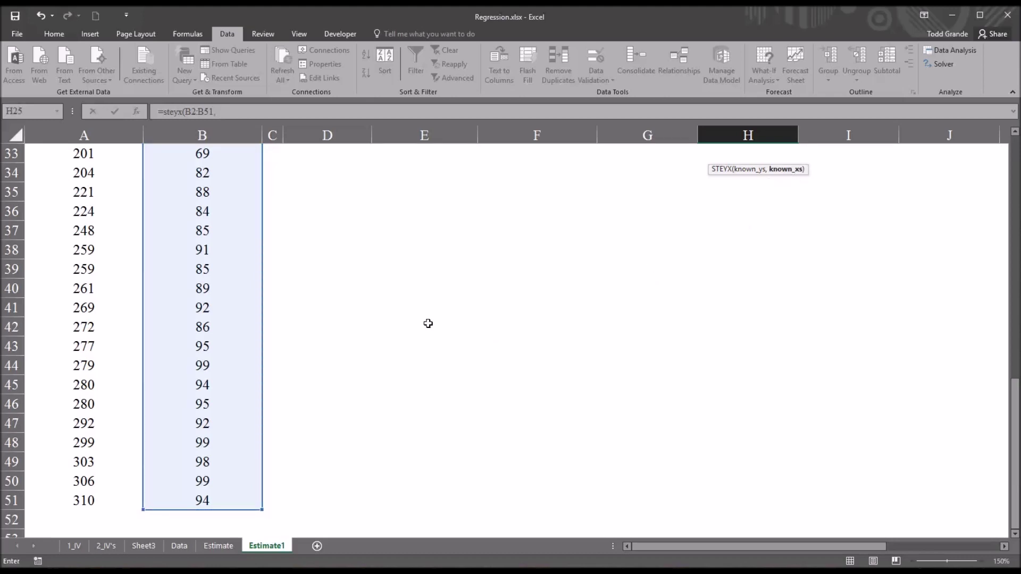
pyautogui.click(94, 501)
pyautogui.moveTo(93, 502); pyautogui.dragTo(88, 174)
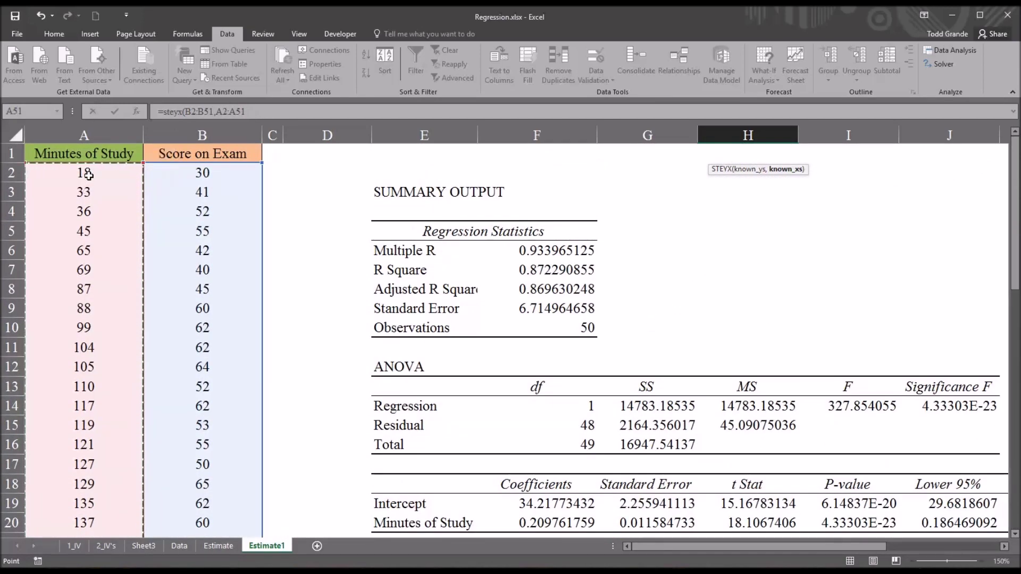
pyautogui.press('Return')
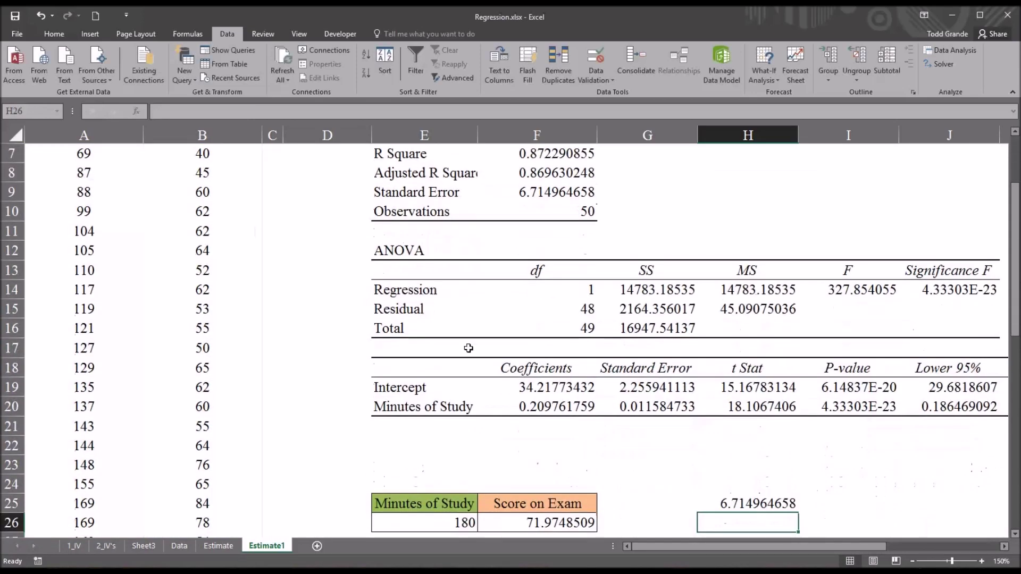
# Compare the STEYX result in H25 with the Standard Error in the regression statistics, and return to the CI table
pyautogui.click(718, 505)
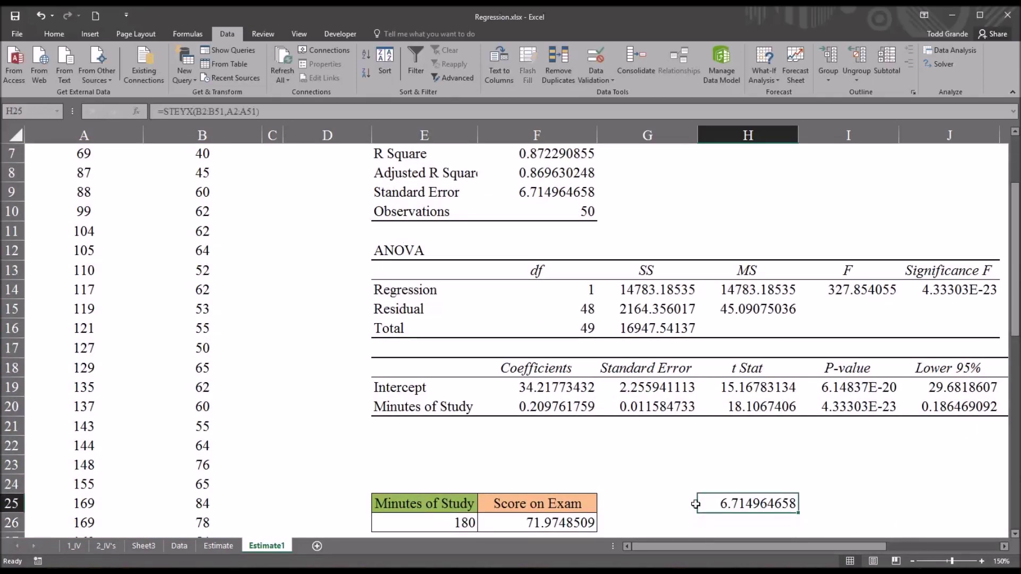
pyautogui.click(526, 193)
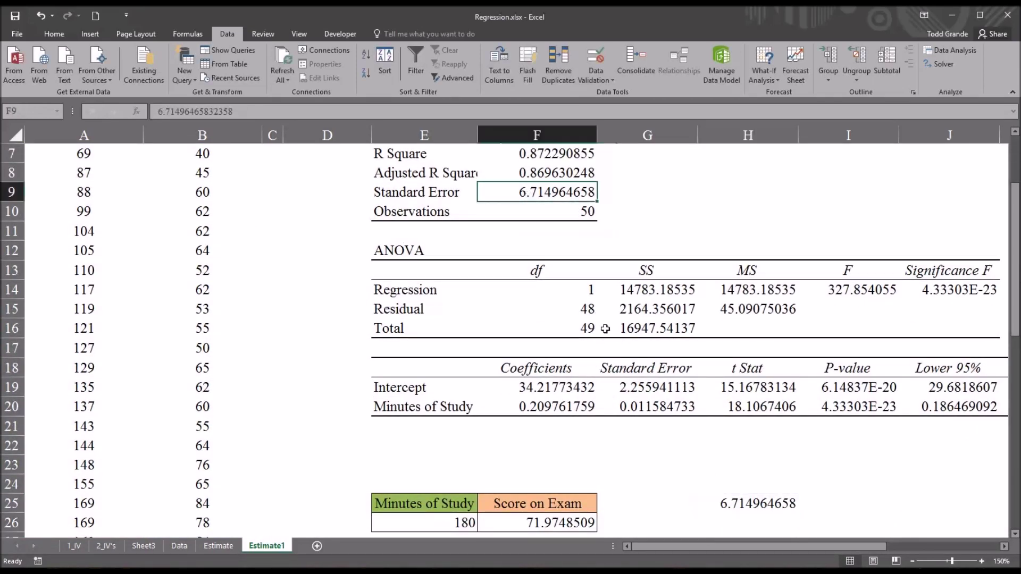
pyautogui.click(702, 503)
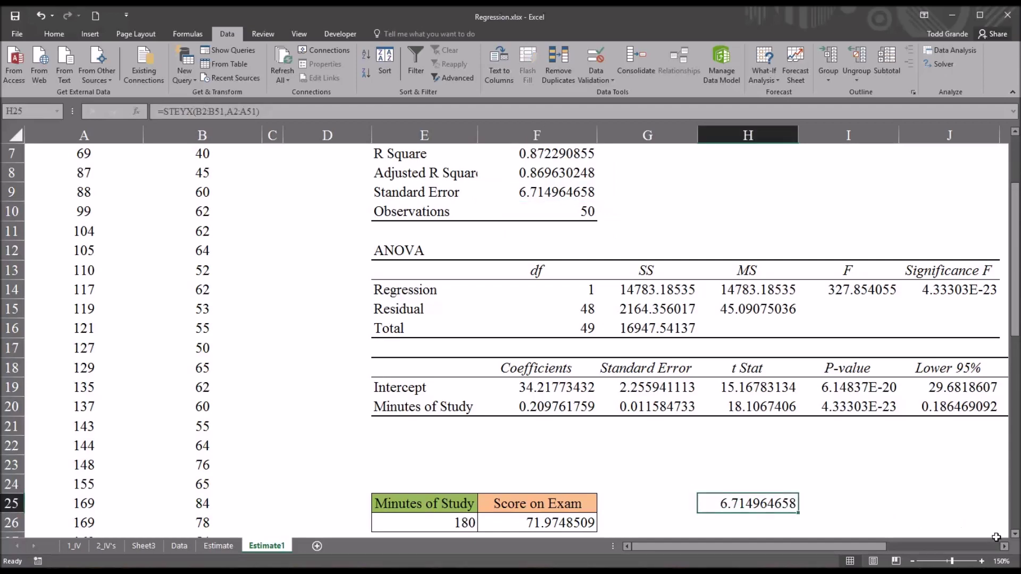
pyautogui.moveTo(1013, 338); pyautogui.dragTo(1010, 412)
pyautogui.moveTo(1010, 411); pyautogui.dragTo(1011, 421)
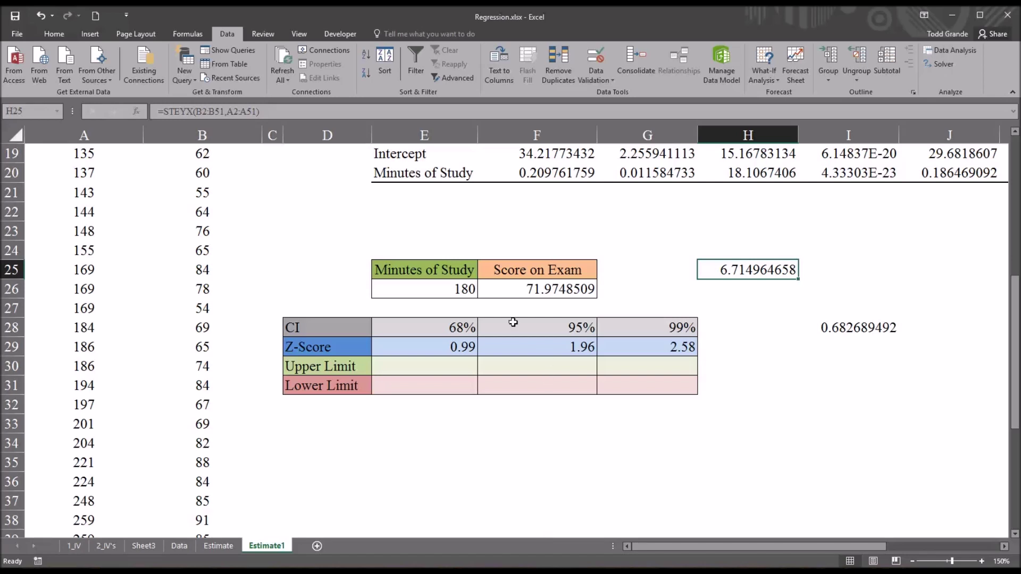
# Examine the predicted exam score formula in F26 and the 68% confidence level and its Z-score formula in E28:E29
pyautogui.click(510, 291)
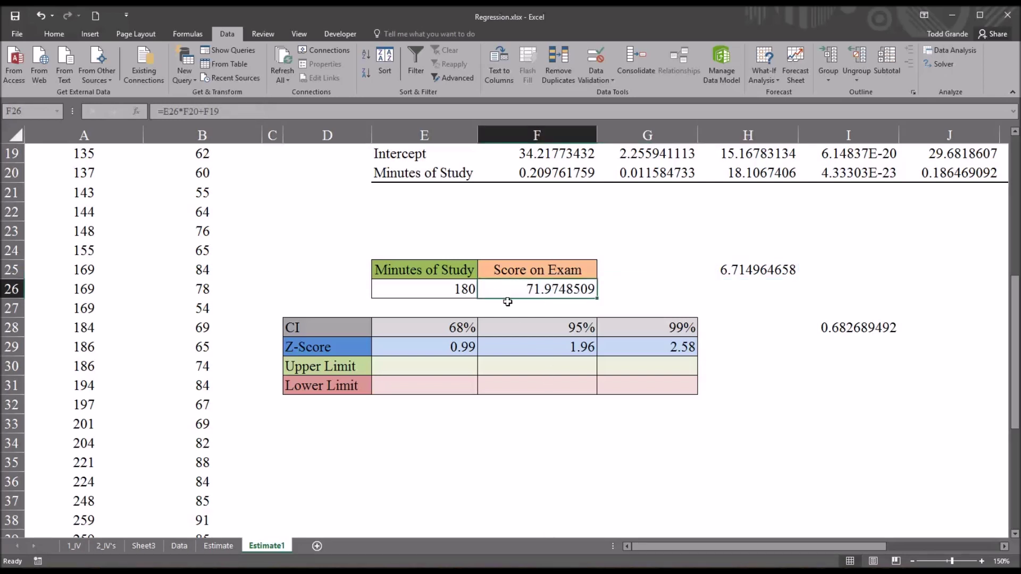
pyautogui.click(435, 368)
pyautogui.click(426, 388)
pyautogui.click(427, 369)
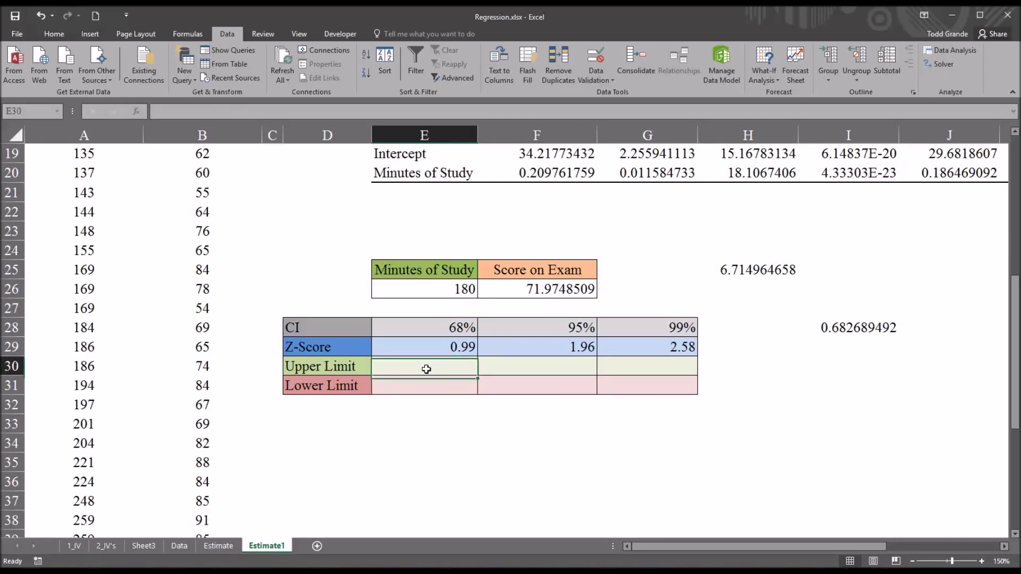
pyautogui.click(425, 329)
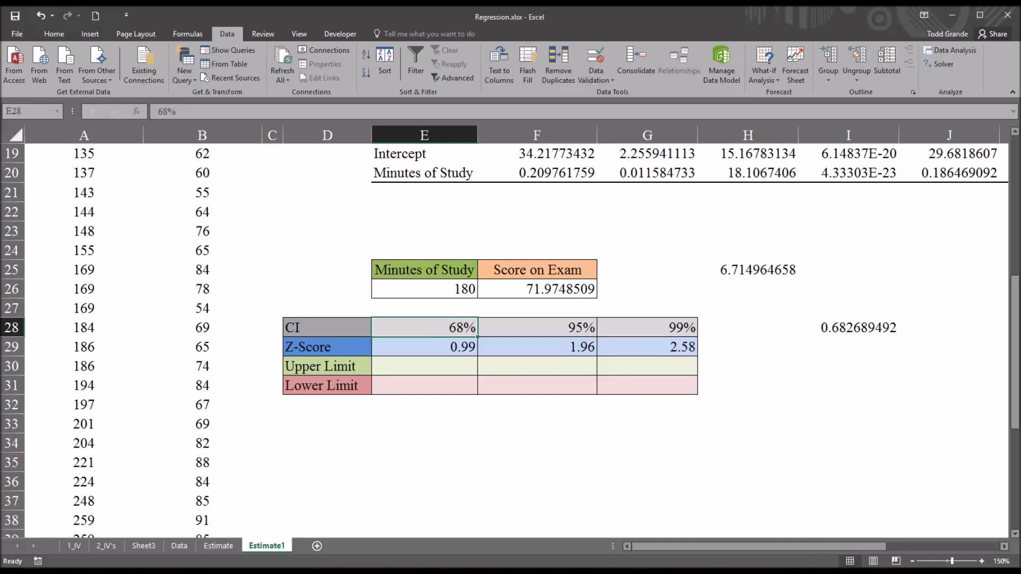
pyautogui.click(400, 352)
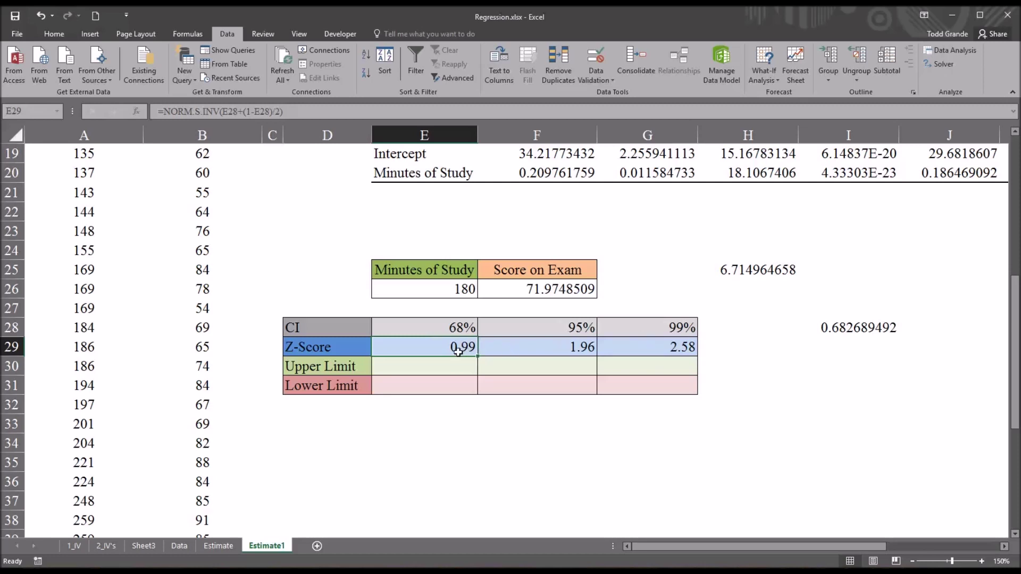
pyautogui.click(418, 330)
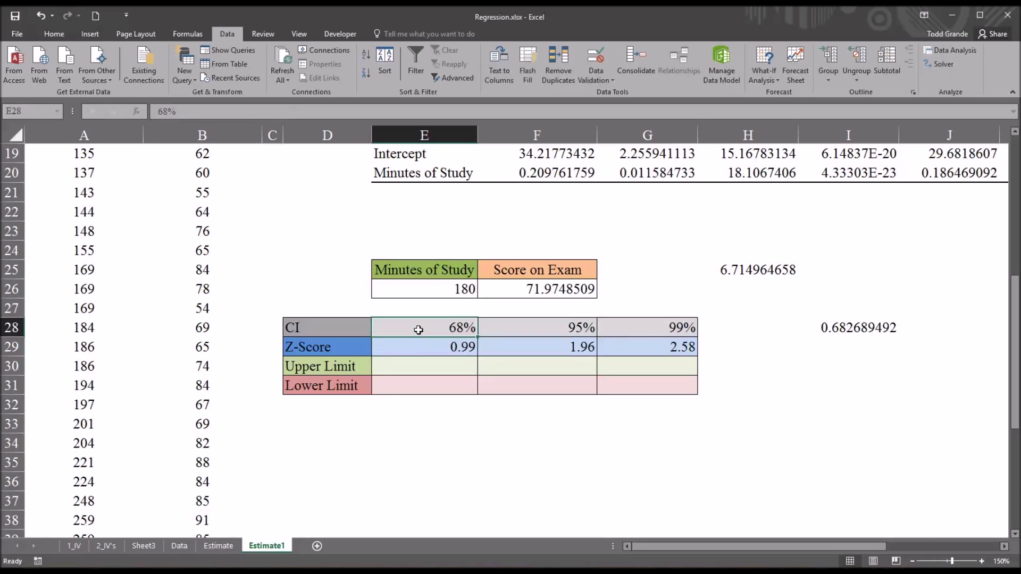
pyautogui.click(420, 349)
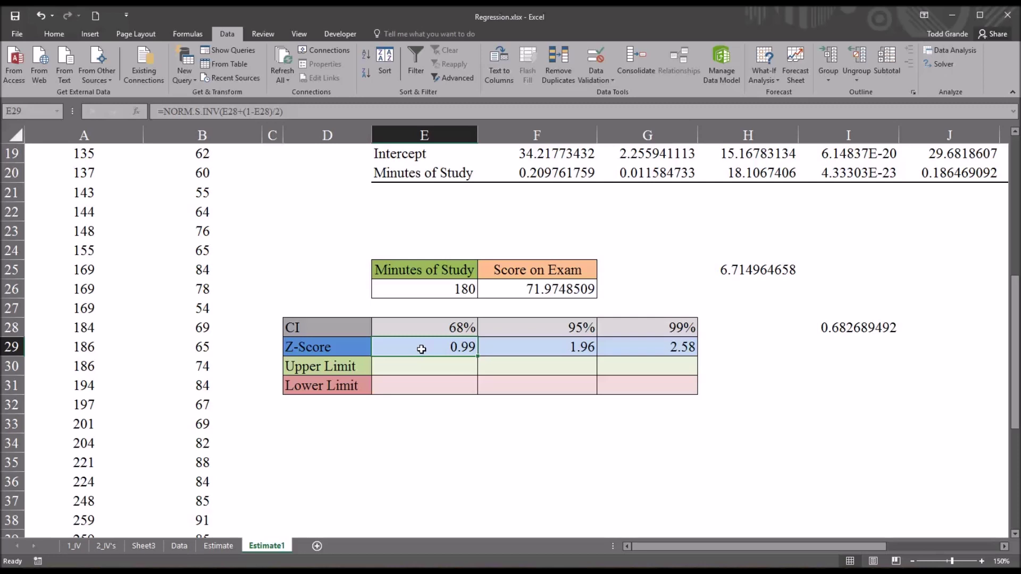
pyautogui.click(433, 331)
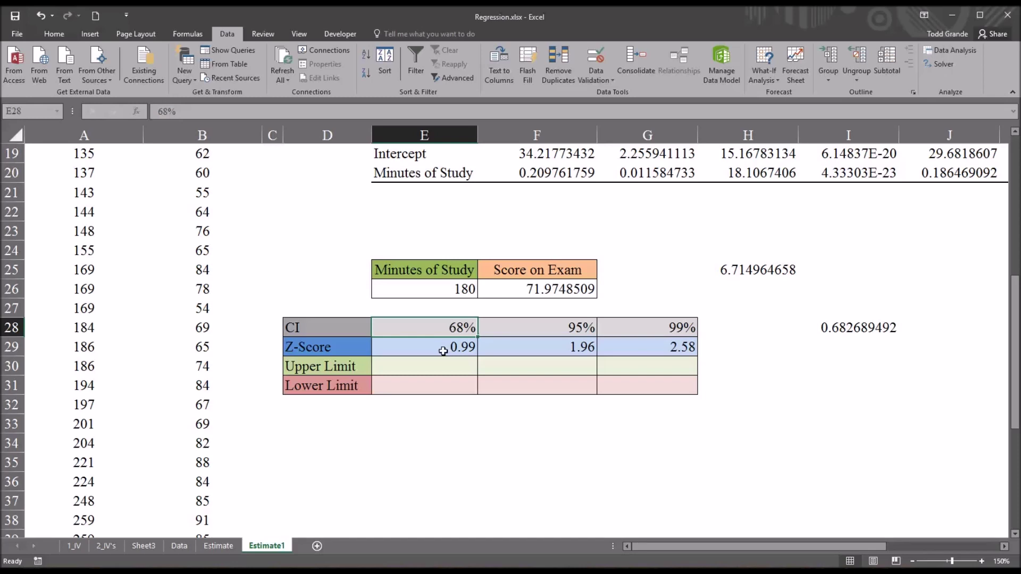
pyautogui.click(442, 351)
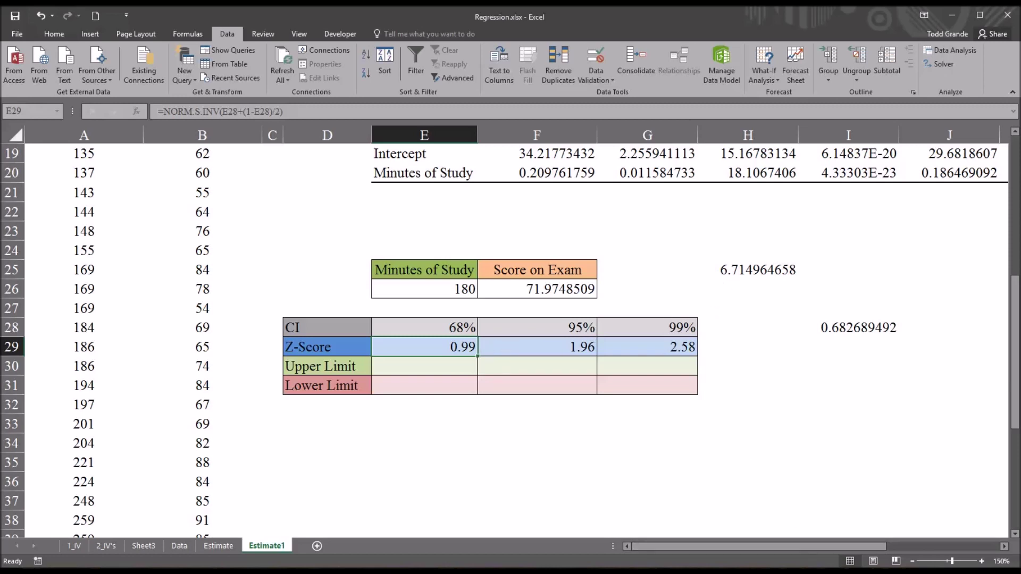
# Widen column I and display the probability in I28 with 15 decimal places
pyautogui.click(832, 331)
pyautogui.moveTo(900, 137); pyautogui.dragTo(958, 139)
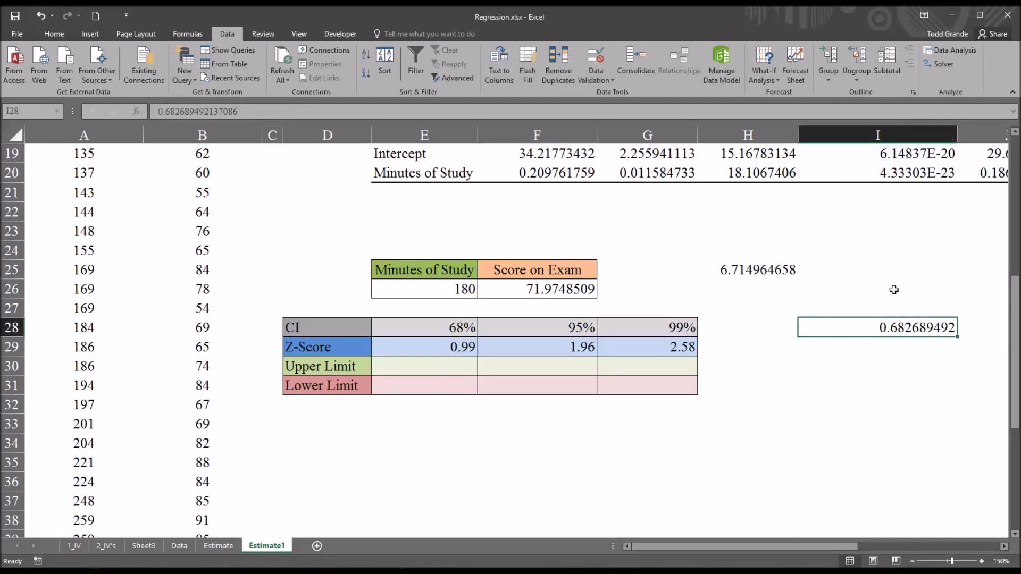
pyautogui.click(54, 34)
pyautogui.click(438, 72)
pyautogui.click(438, 72)
pyautogui.click(438, 73)
pyautogui.click(438, 73)
pyautogui.click(438, 72)
pyautogui.click(438, 72)
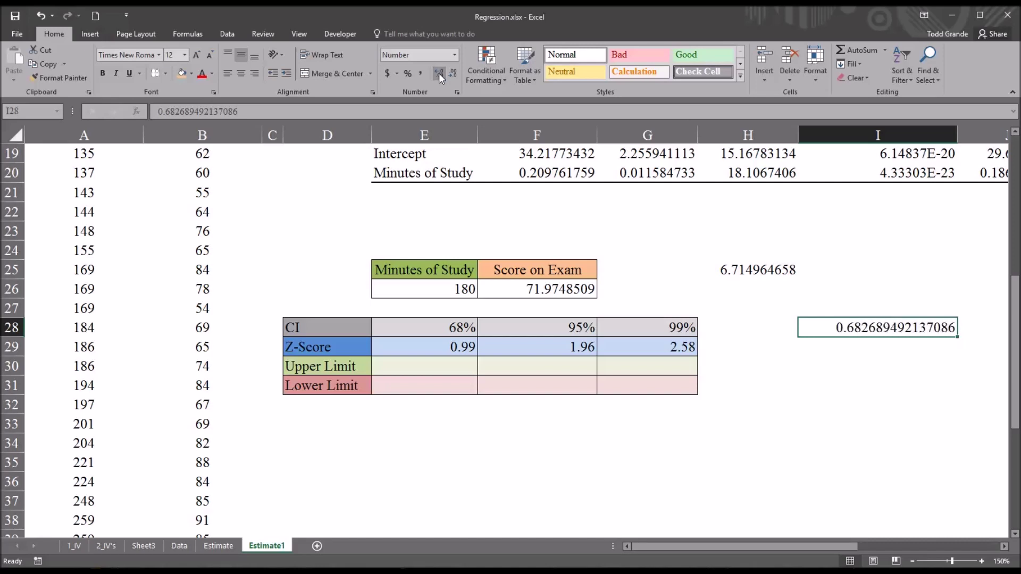
pyautogui.click(439, 72)
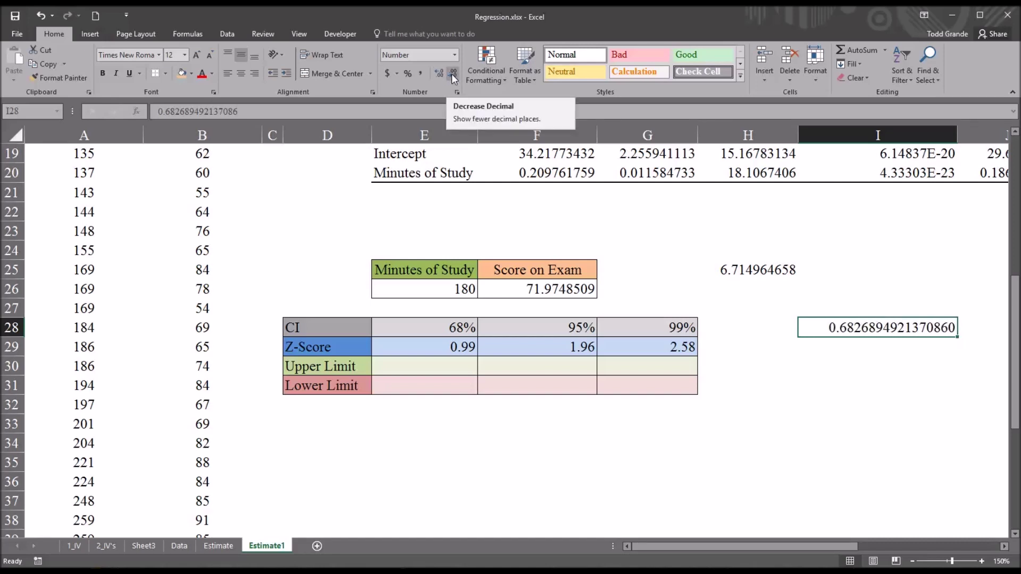
pyautogui.click(453, 74)
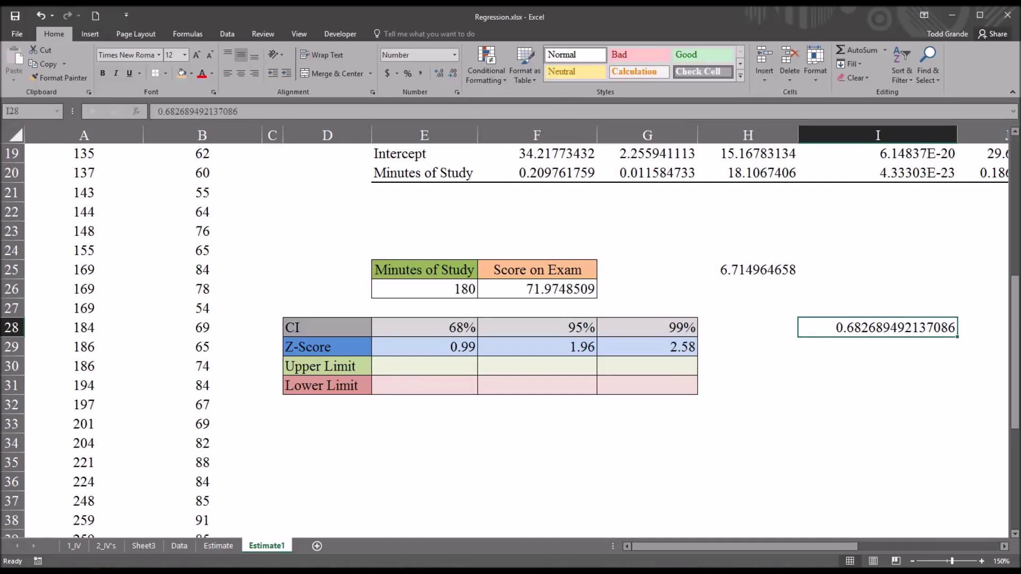
# Copy the probability in I28 into the 68% CI cell E28 as a value only, and check the Z-score in E29
pyautogui.hotkey('ctrl', 'c')
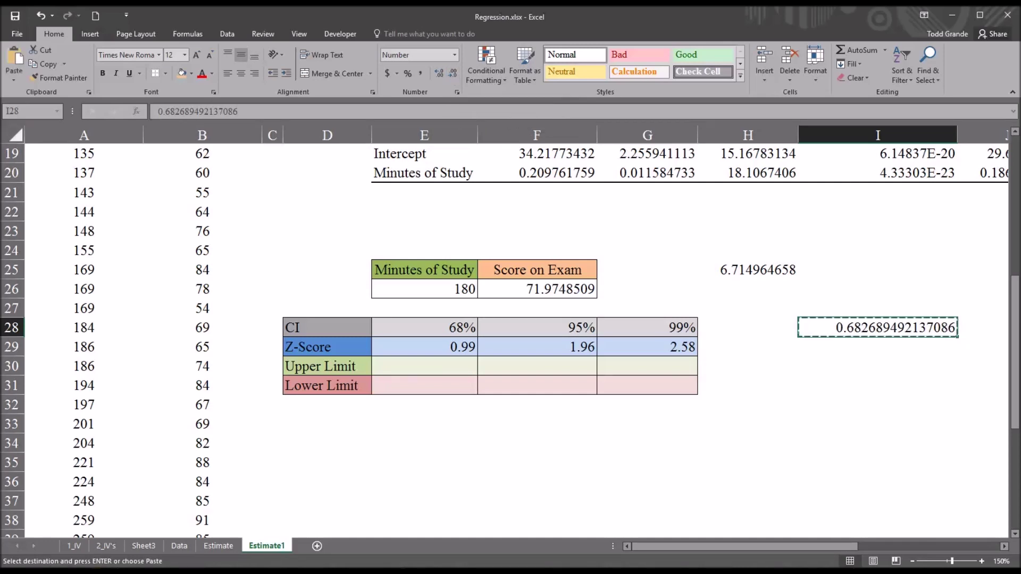
pyautogui.click(423, 326)
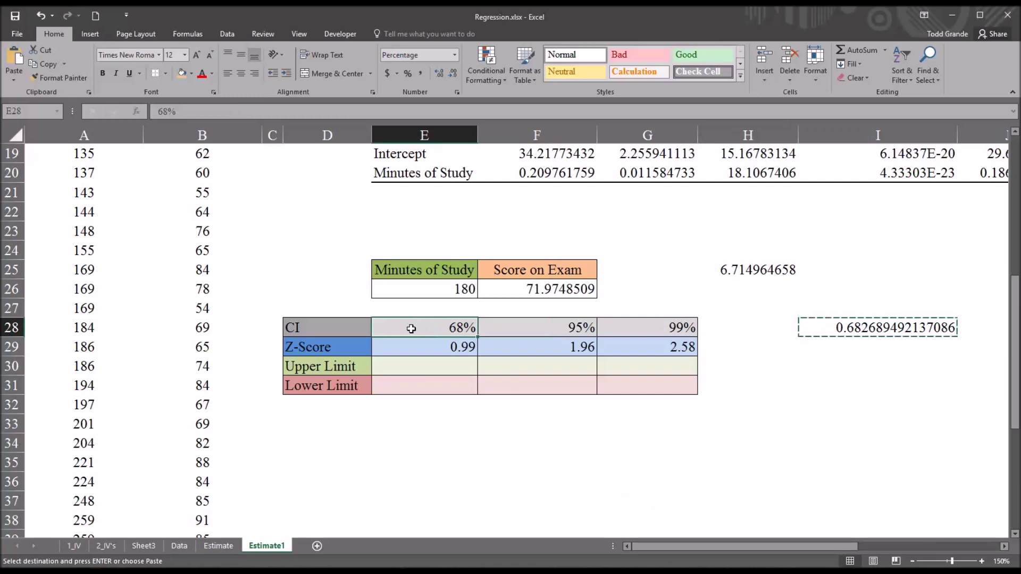
pyautogui.click(12, 81)
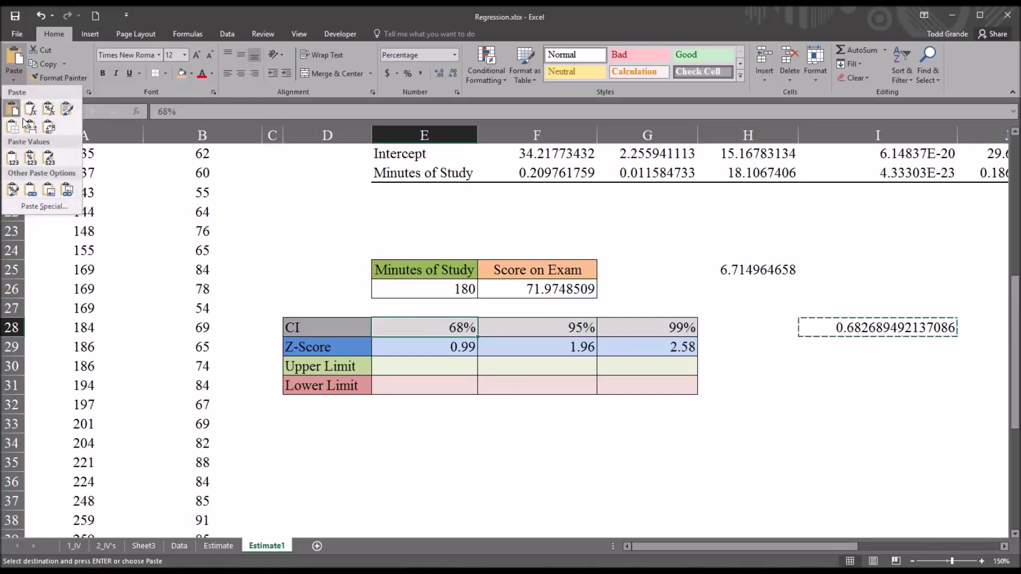
pyautogui.click(12, 158)
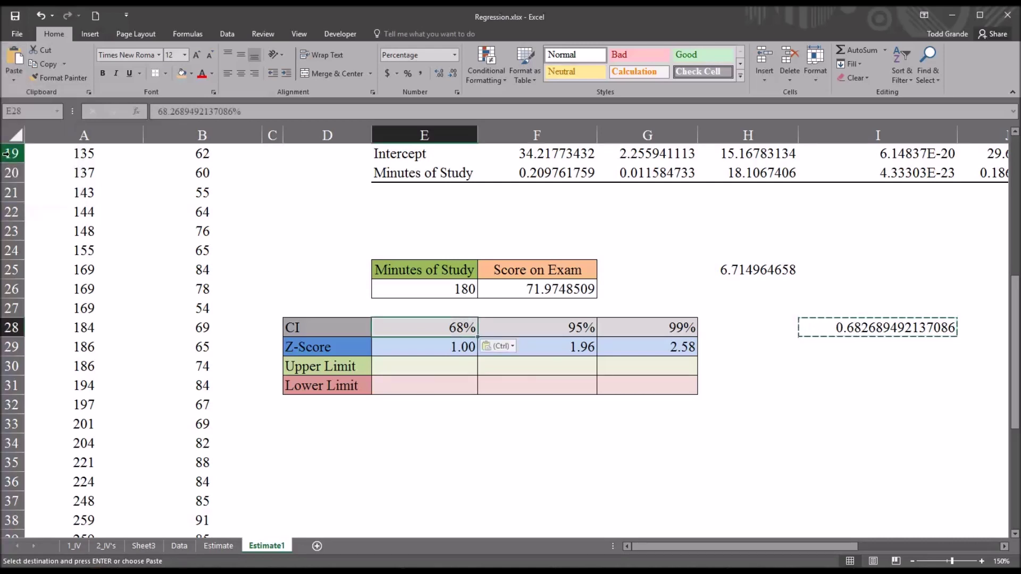
pyautogui.click(420, 352)
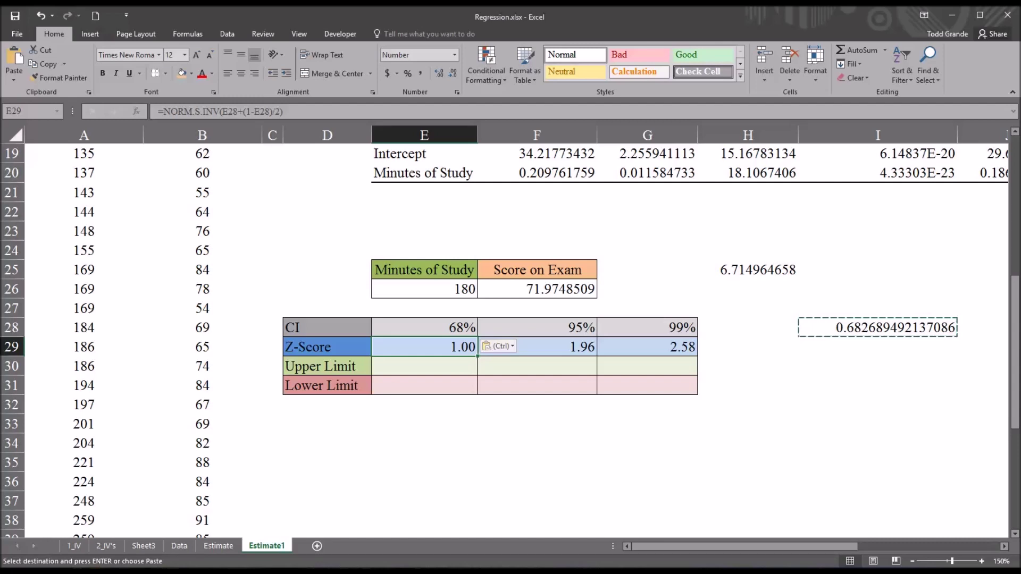
# Calculate the 68% upper limit in E30 with =$F$26+$H$25, using absolute references
pyautogui.click(419, 366)
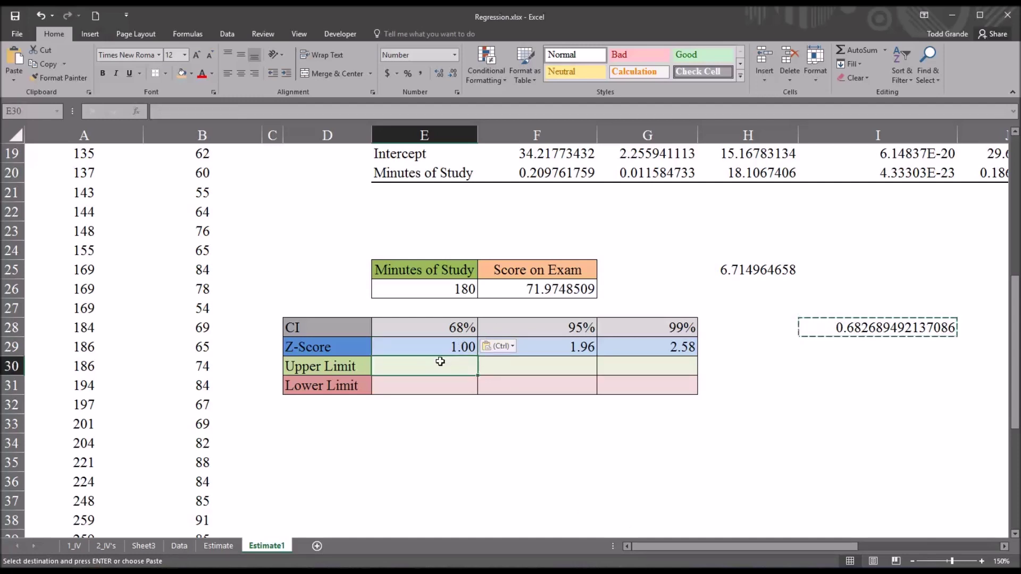
pyautogui.write('=')
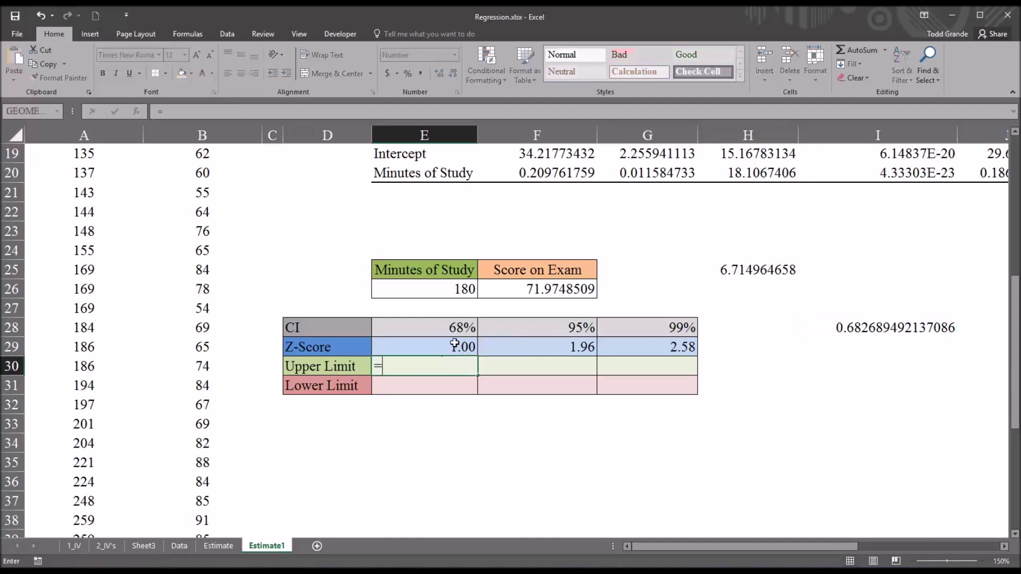
pyautogui.click(512, 290)
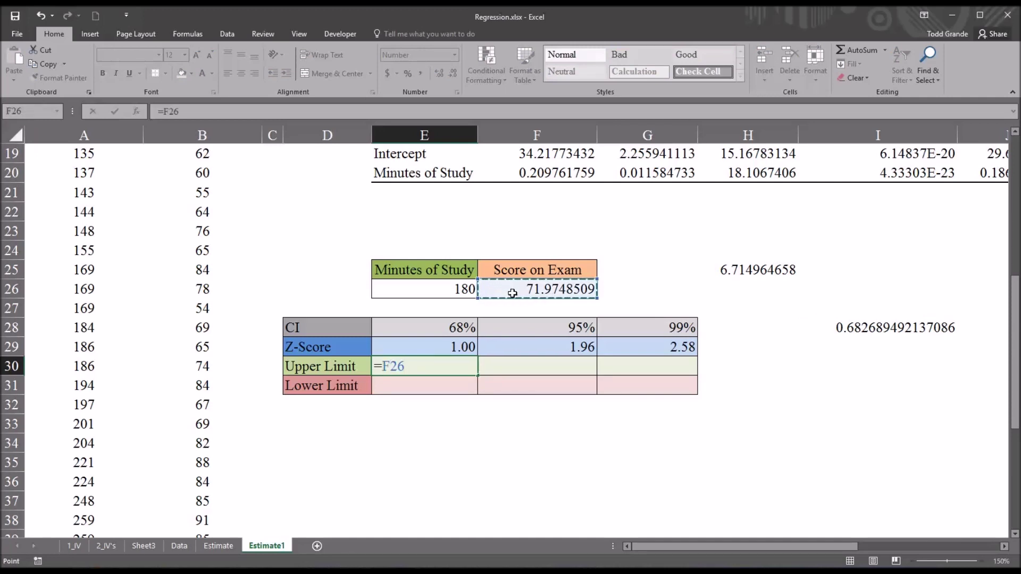
pyautogui.press('F4')
pyautogui.write('+')
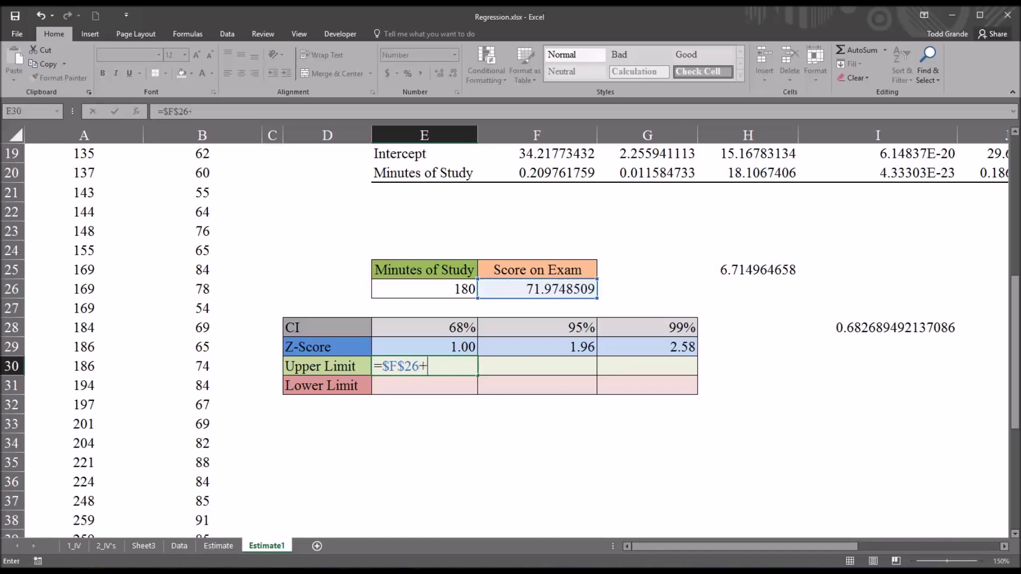
pyautogui.click(733, 271)
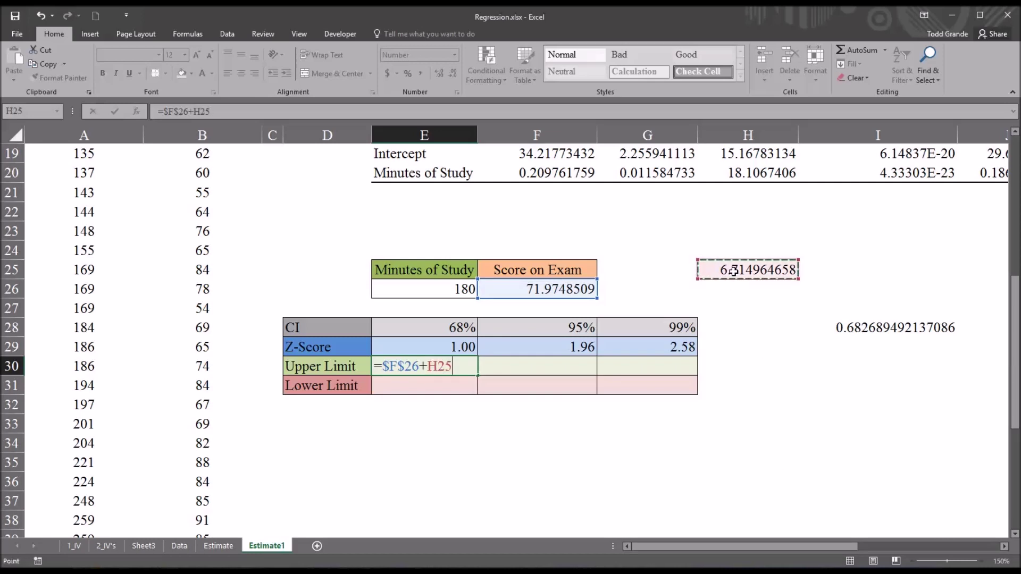
pyautogui.press('F4')
pyautogui.press('Return')
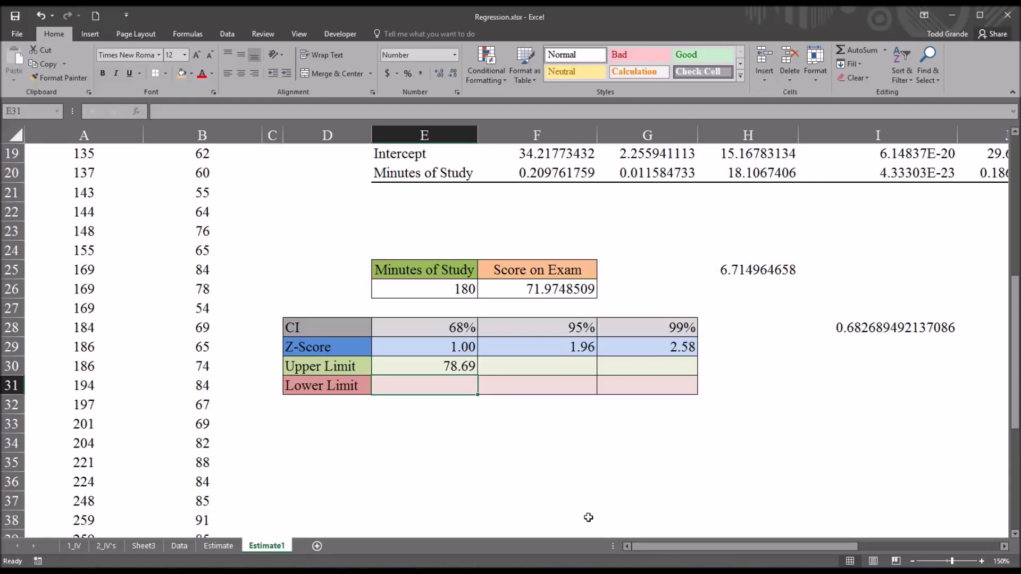
# Calculate the 68% lower limit in E31 with =$F$26-$H$25, using absolute references
pyautogui.write('=')
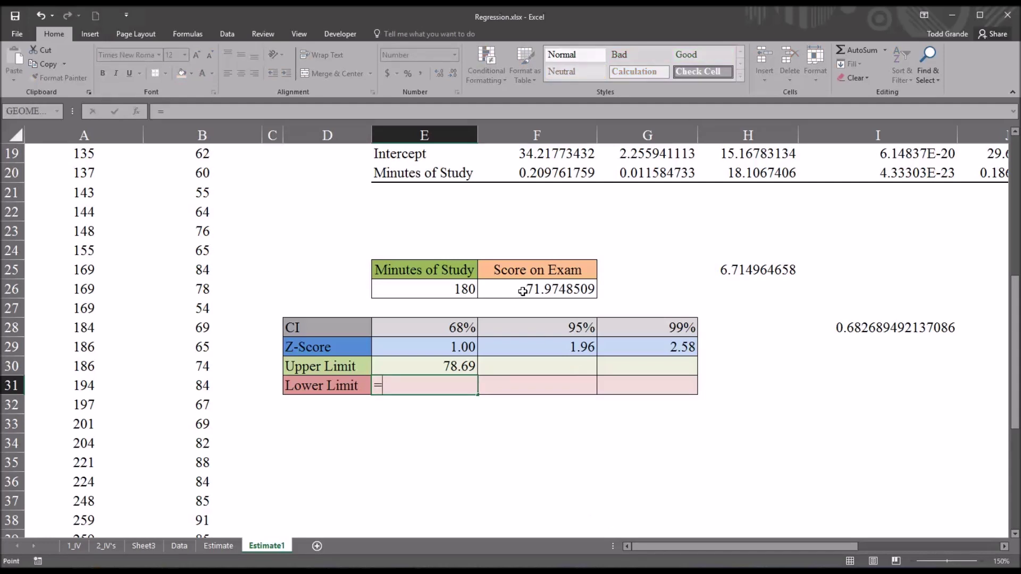
pyautogui.click(523, 292)
pyautogui.press('F4')
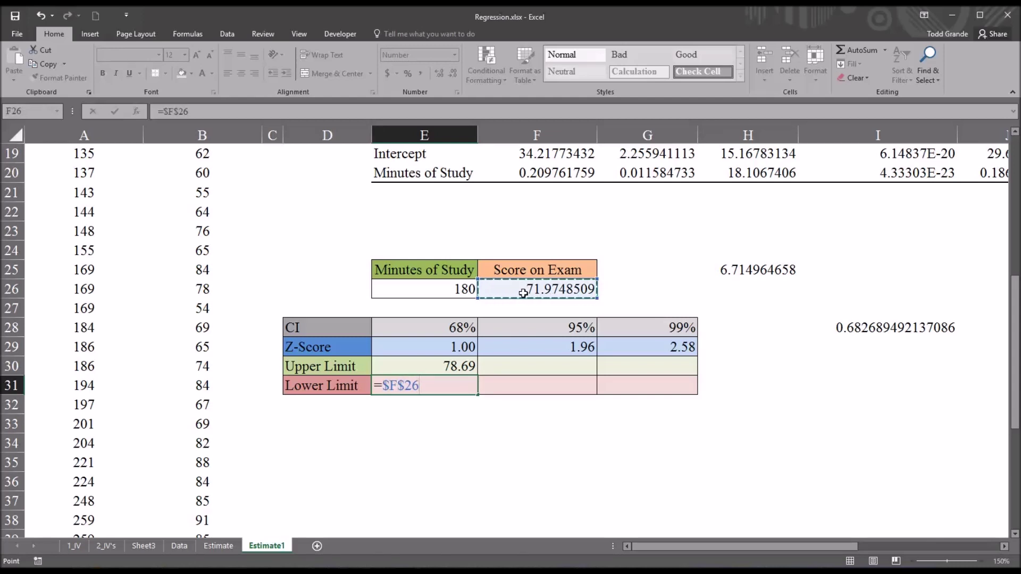
pyautogui.write('-')
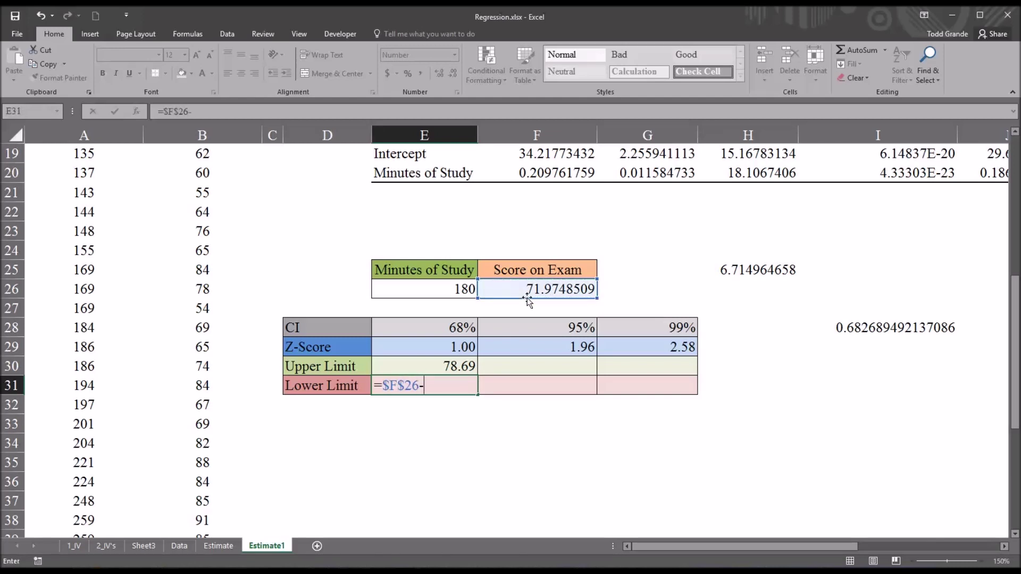
pyautogui.click(757, 271)
pyautogui.press('F4')
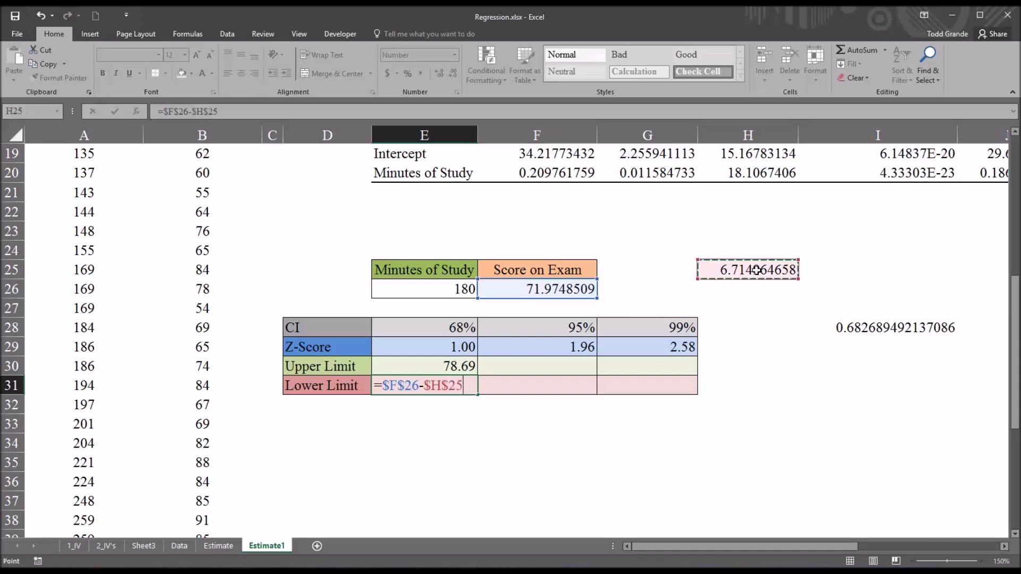
pyautogui.press('Return')
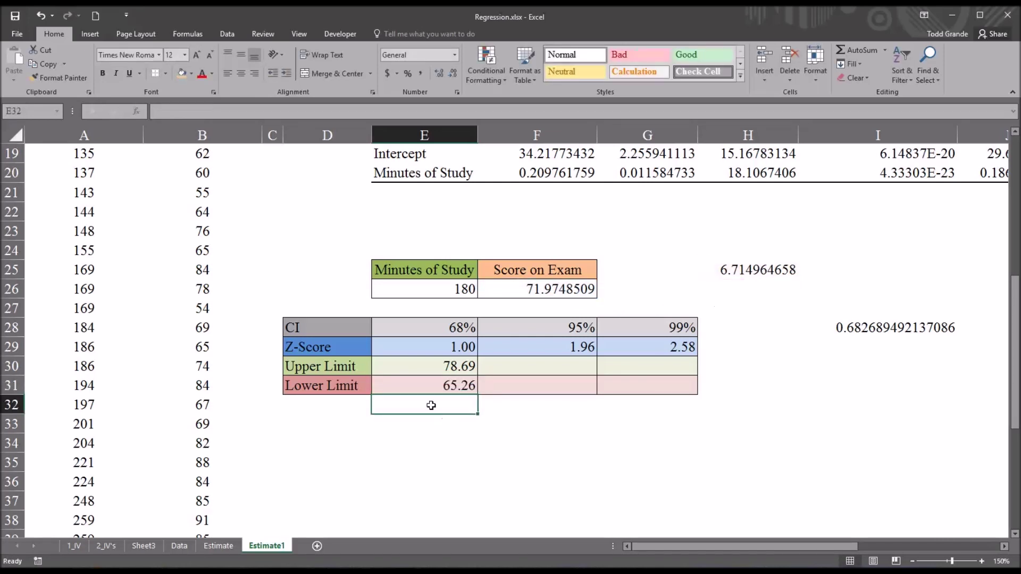
# Fill the upper limit formula from E30 into F30 and extend it to =$F$26+($H$25*F29) for the 95% level
pyautogui.click(424, 386)
pyautogui.click(426, 369)
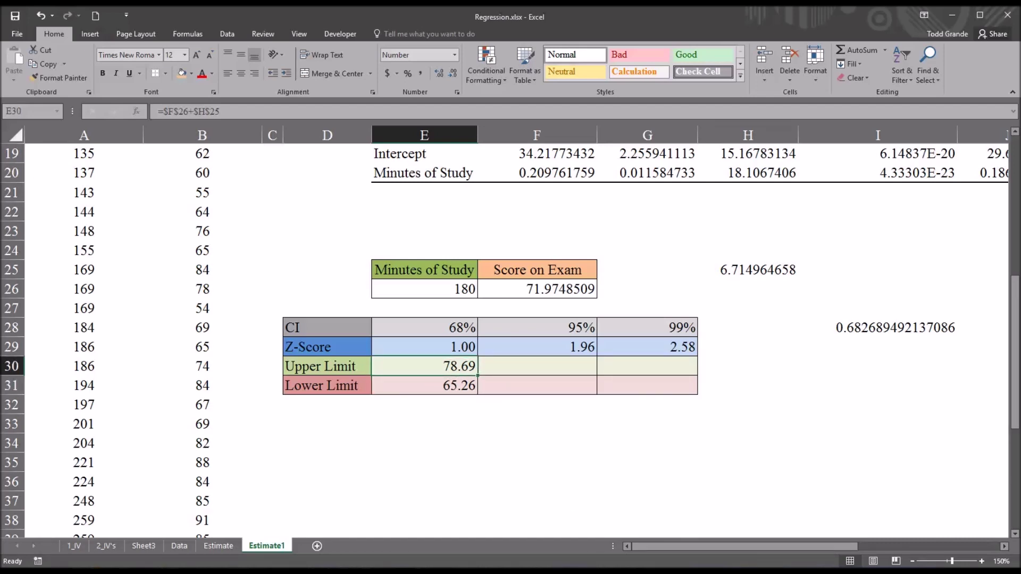
pyautogui.moveTo(478, 375); pyautogui.dragTo(551, 375)
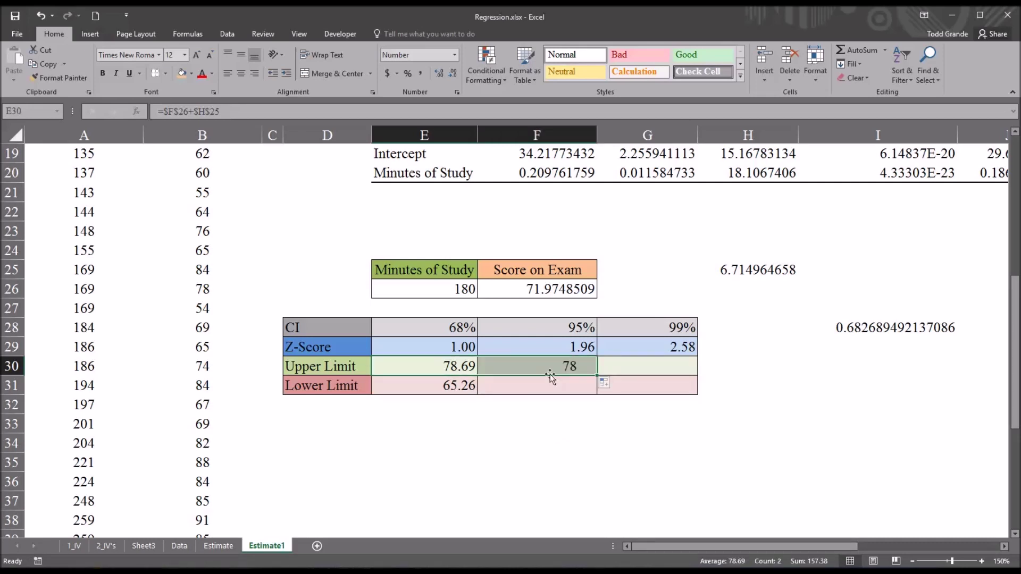
pyautogui.click(545, 369)
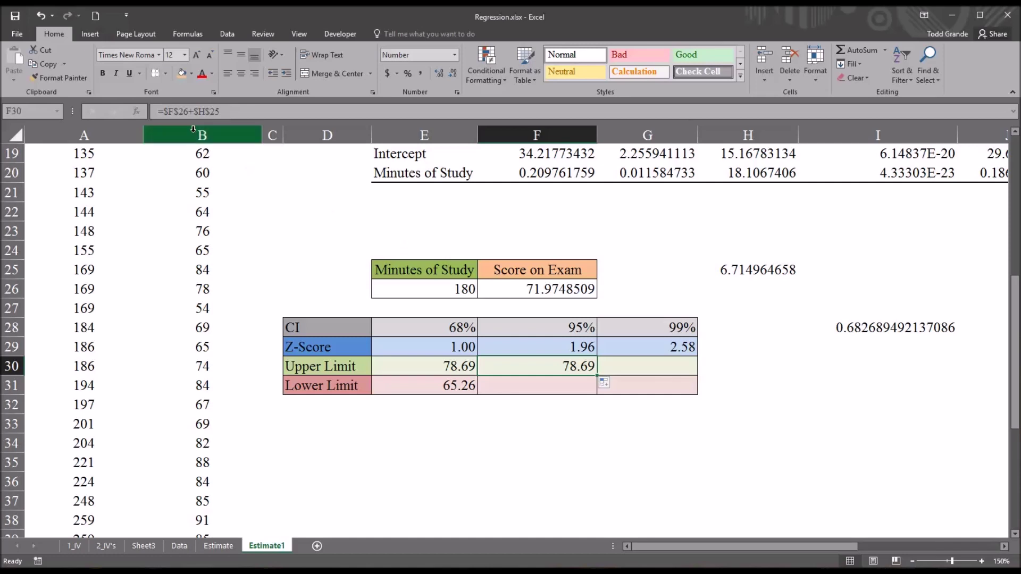
pyautogui.click(194, 111)
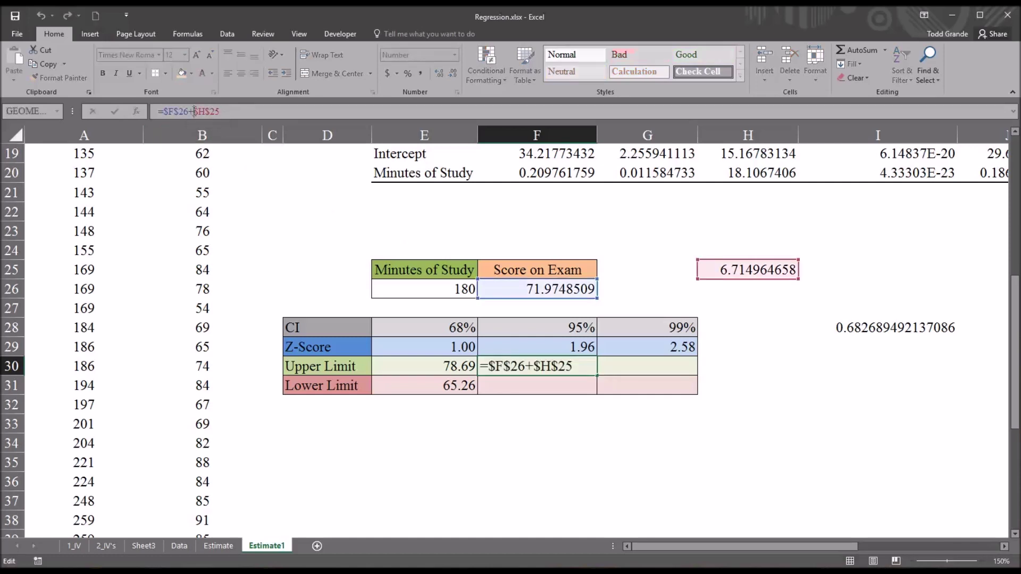
pyautogui.write('(')
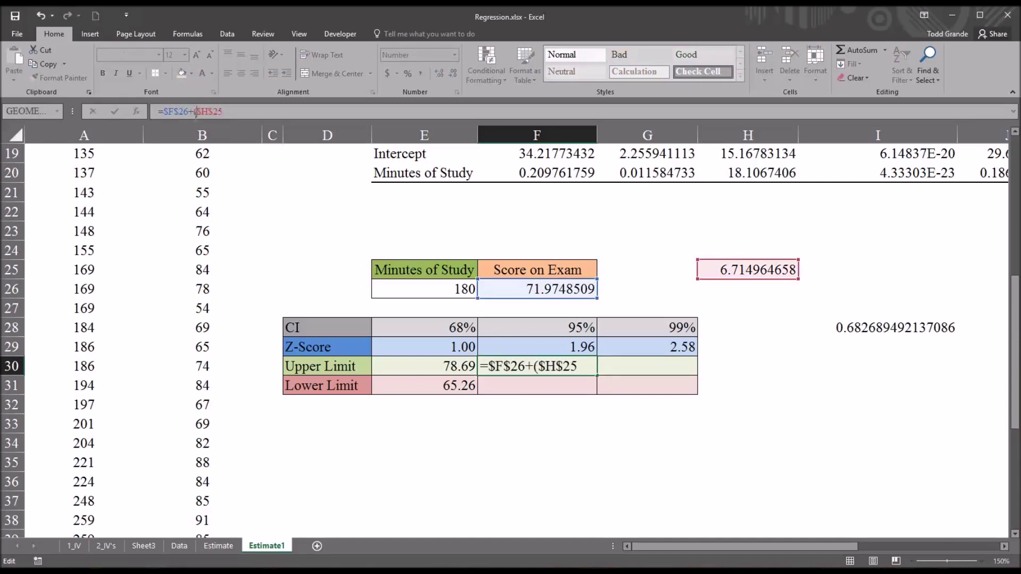
pyautogui.write('*')
pyautogui.click(535, 348)
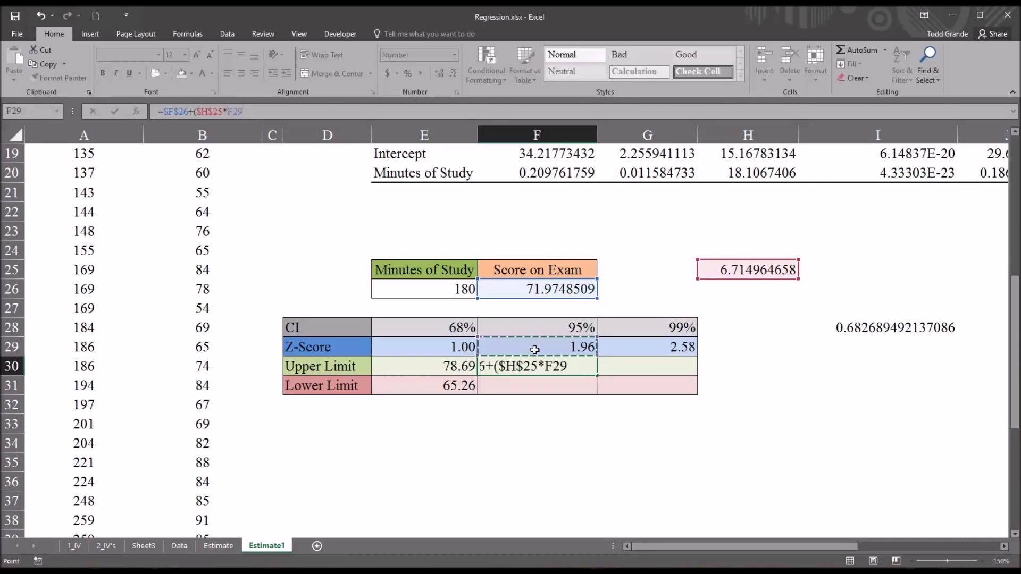
pyautogui.press('Return')
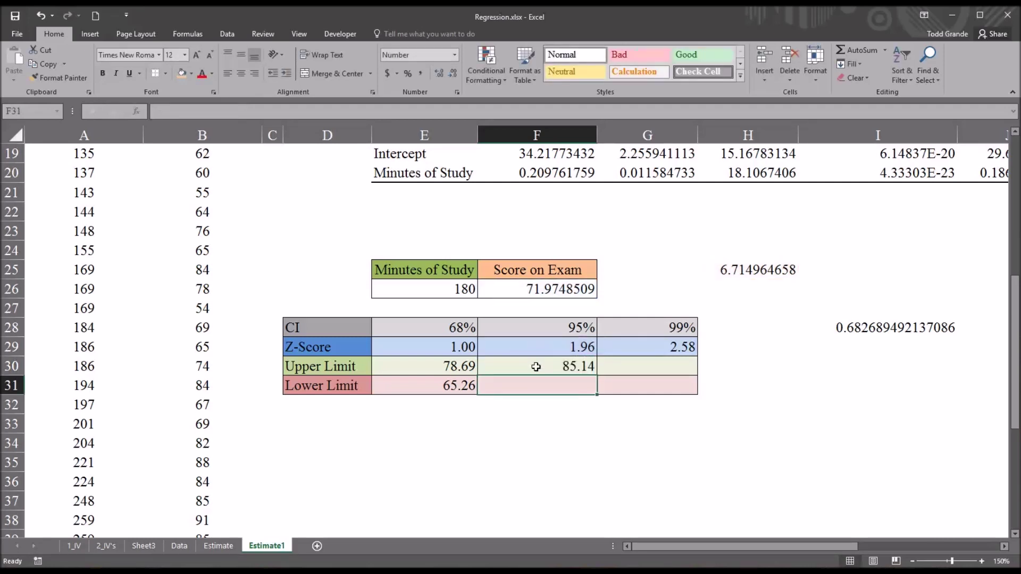
# Fill the lower limit formula from E31 into F31 and extend it to =$F$26-($H$25*F29) for the 95% level
pyautogui.click(535, 368)
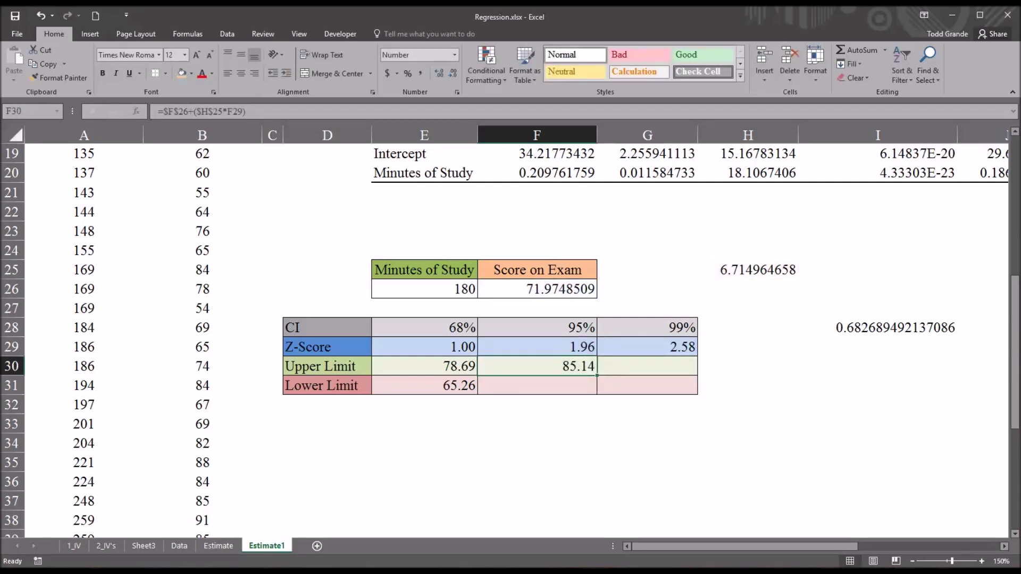
pyautogui.click(454, 392)
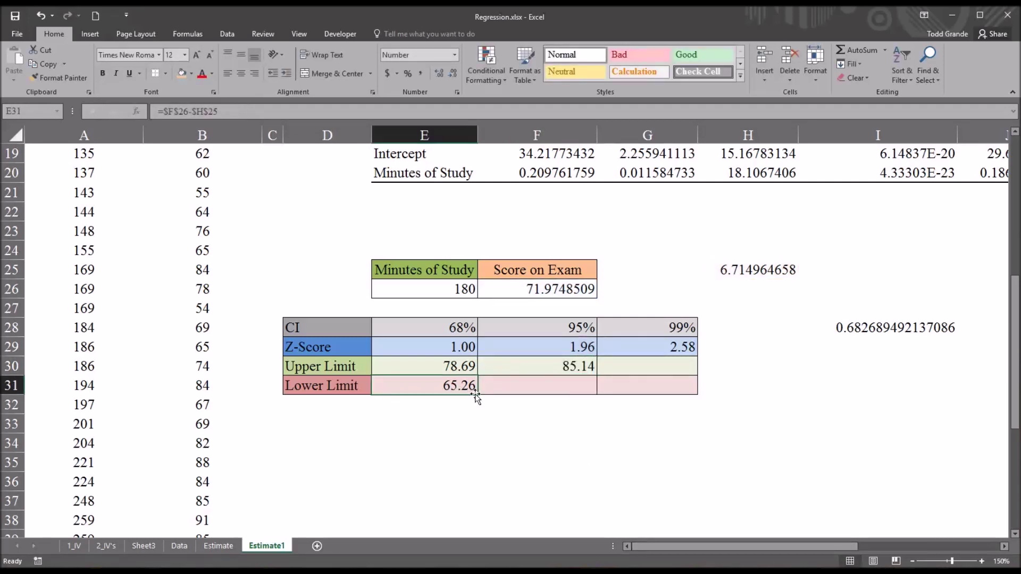
pyautogui.moveTo(478, 396); pyautogui.dragTo(545, 385)
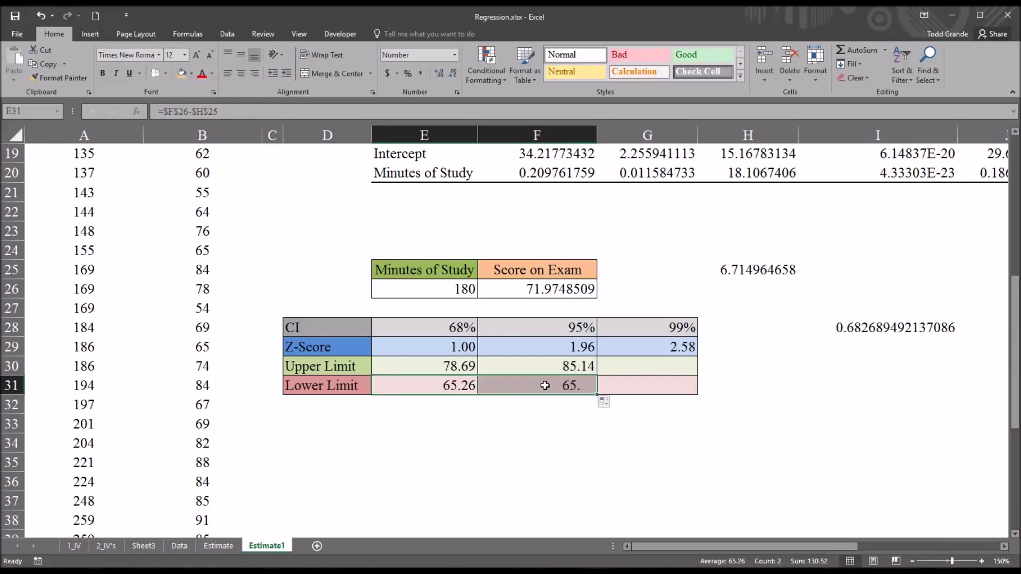
pyautogui.click(545, 385)
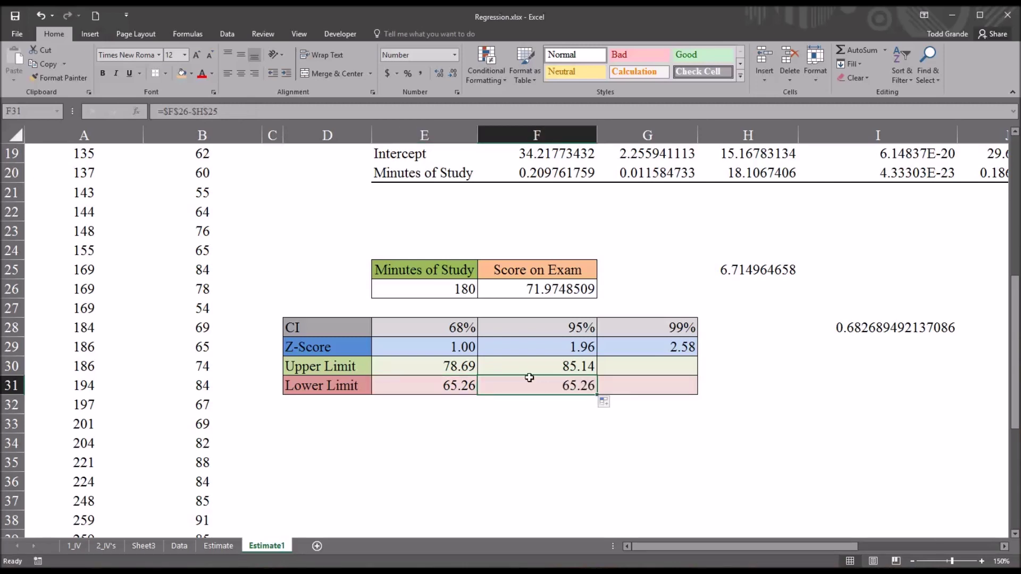
pyautogui.click(193, 112)
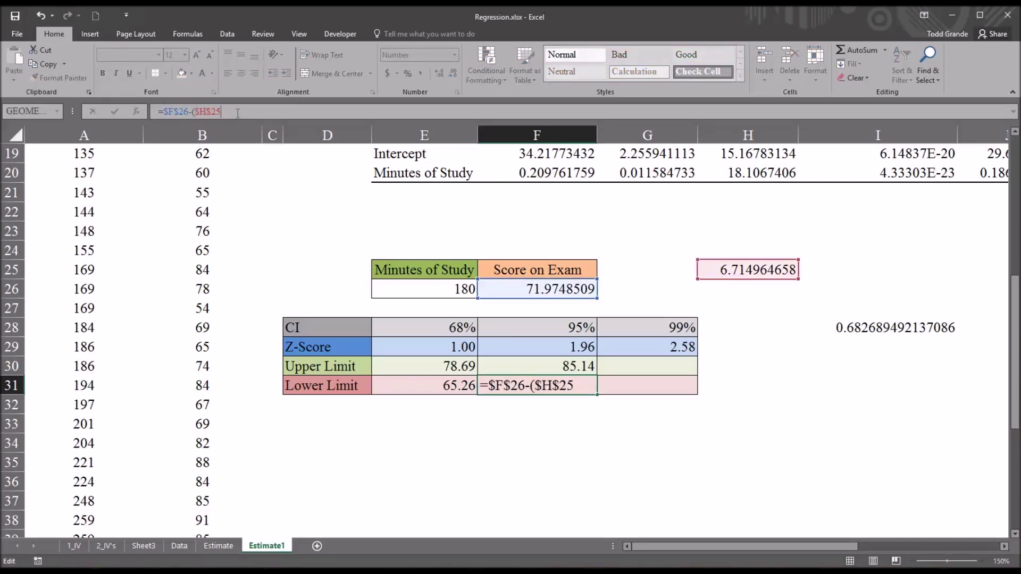
pyautogui.write('*')
pyautogui.click(519, 350)
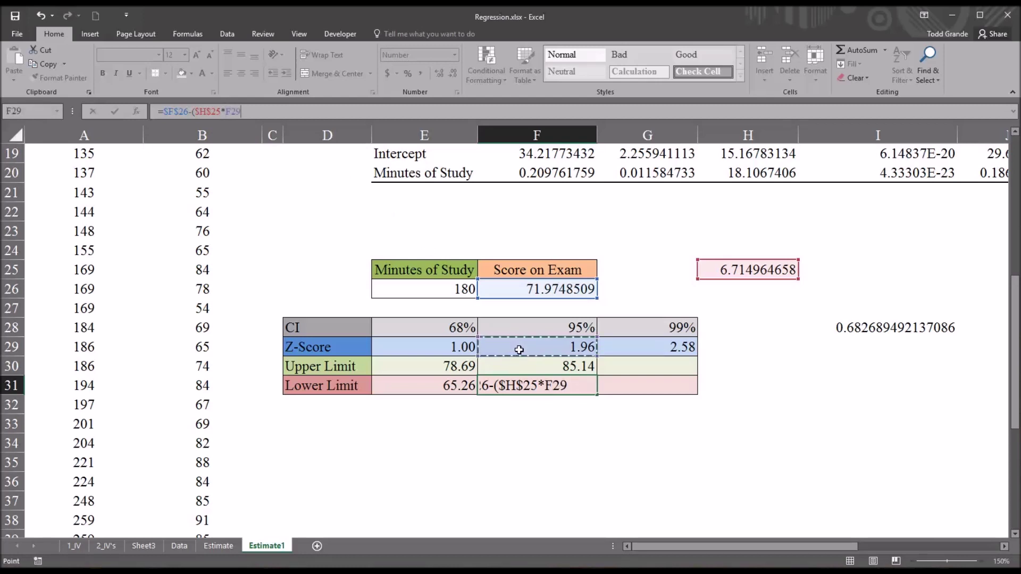
pyautogui.write(')')
pyautogui.press('Return')
pyautogui.click(535, 386)
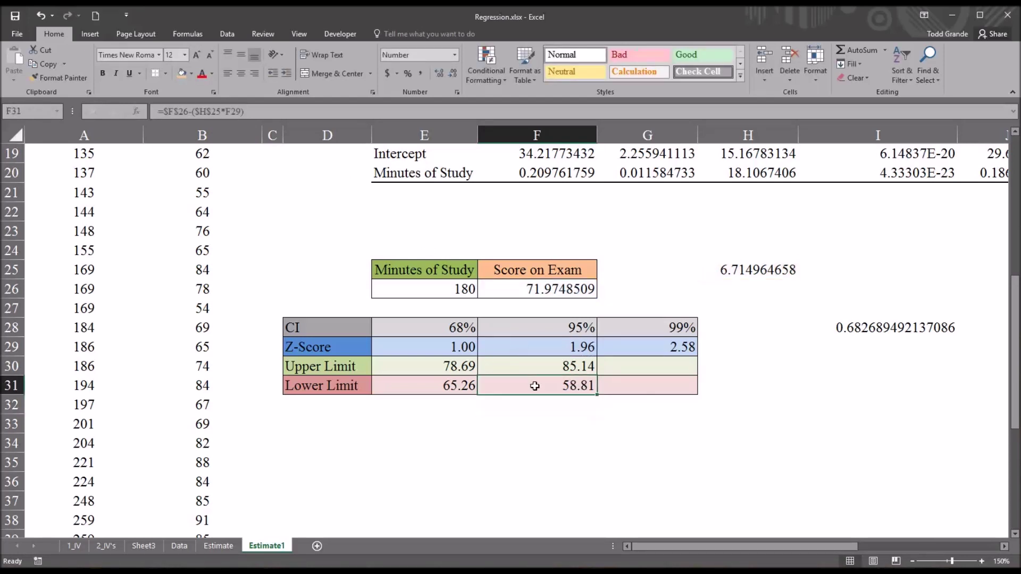
# Review the 95% upper limit formula in F30 and the NORM.S.INV Z-score formulas in F29 and G29
pyautogui.click(534, 366)
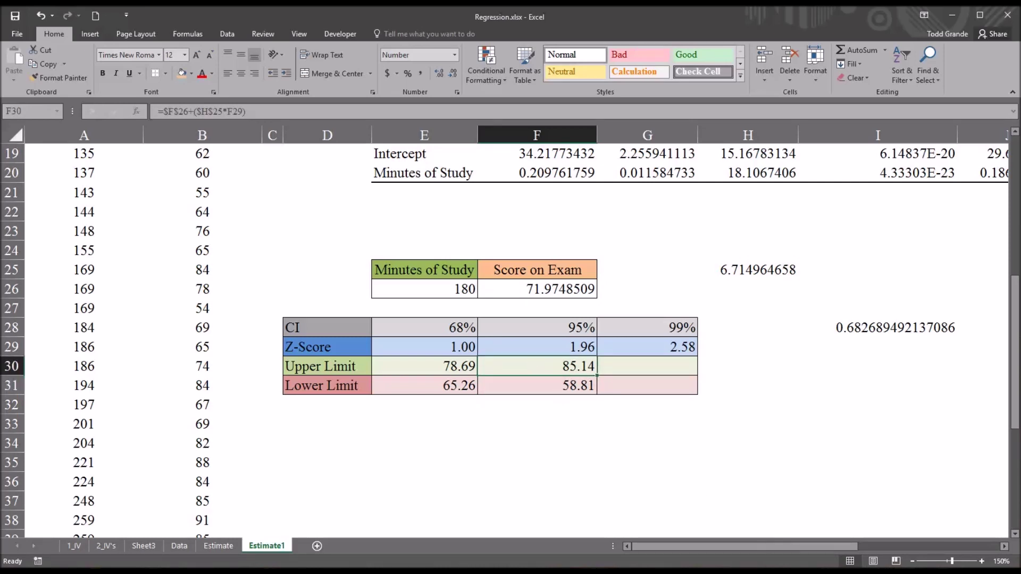
pyautogui.click(538, 348)
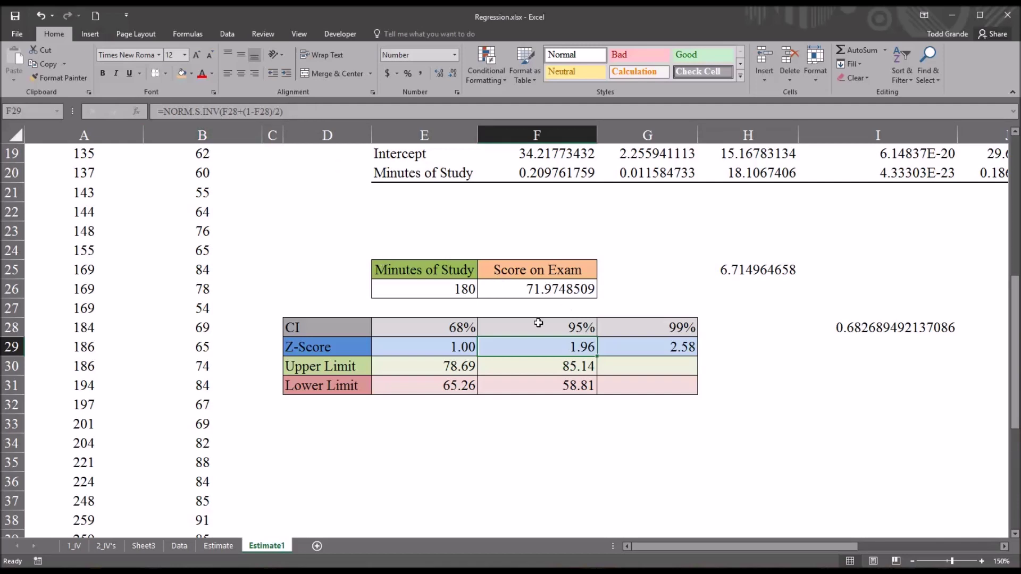
pyautogui.click(340, 112)
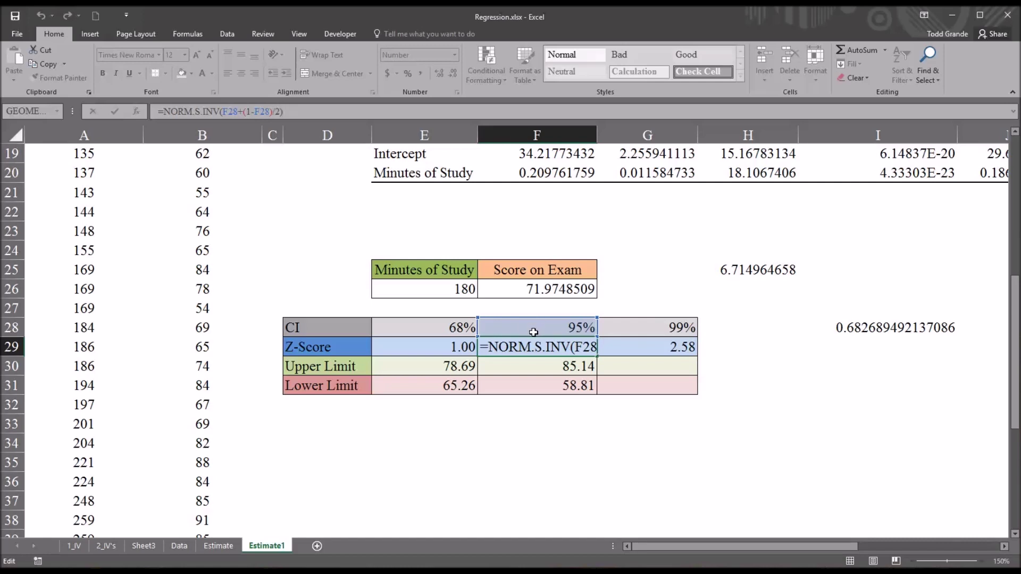
pyautogui.press('Return')
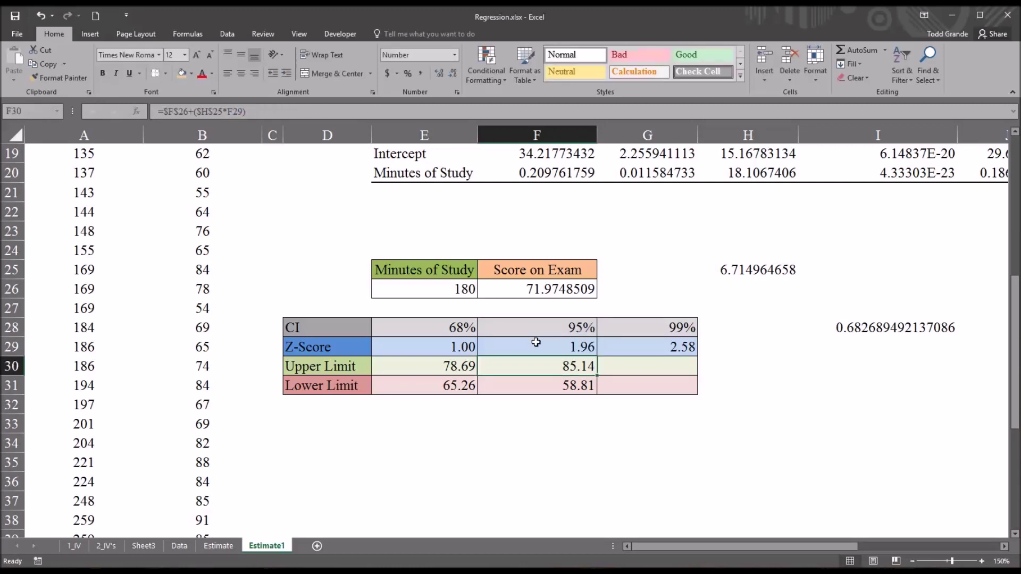
pyautogui.click(534, 347)
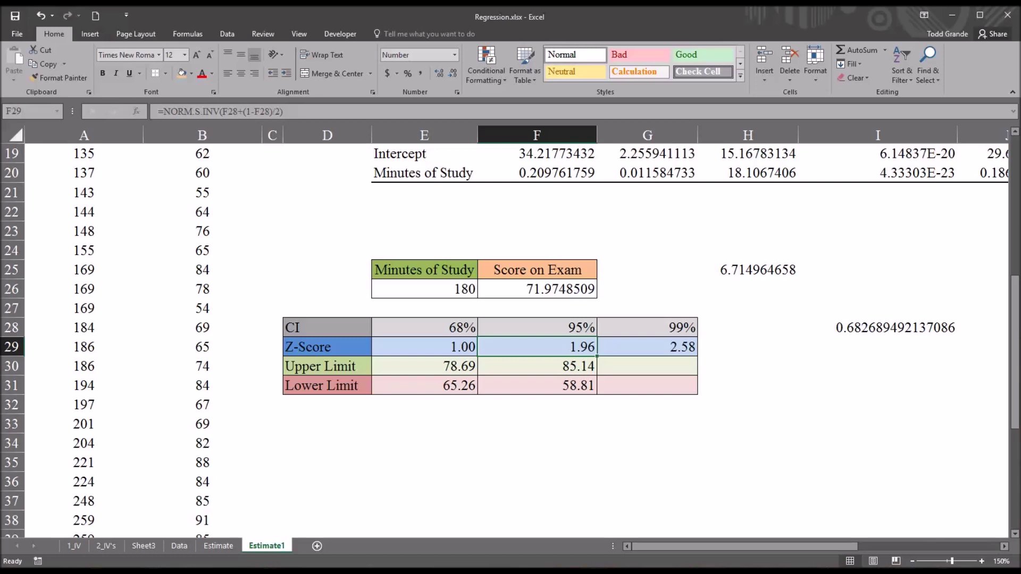
pyautogui.click(642, 350)
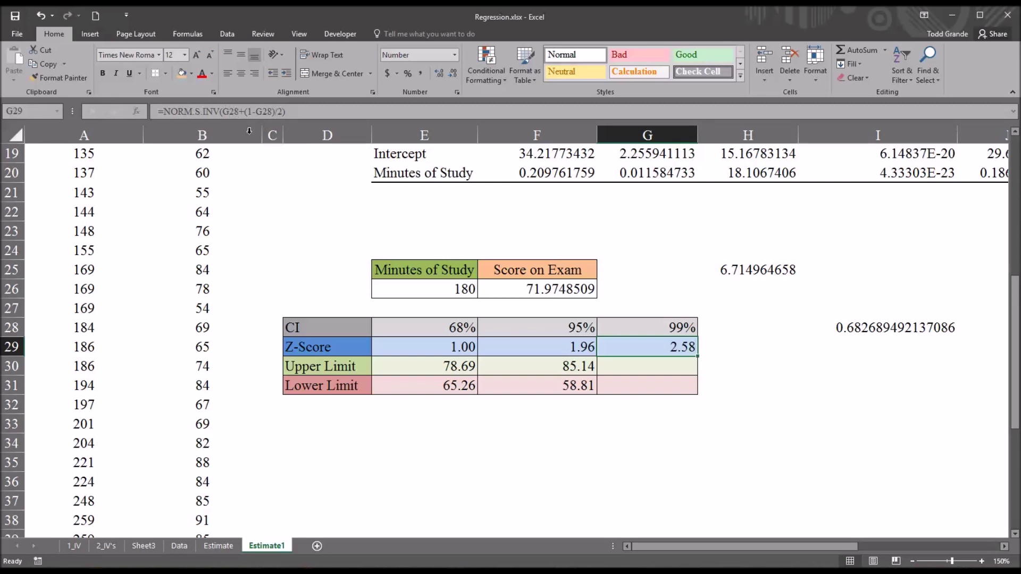
# Fill the 95% upper and lower limit formulas from F30 and F31 into G30 and G31 for the 99% level
pyautogui.click(578, 371)
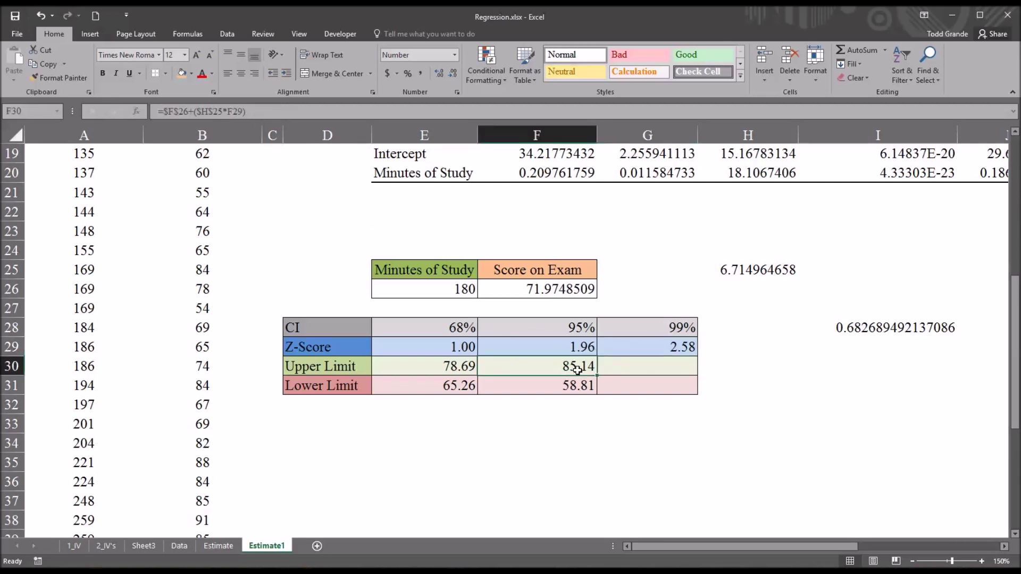
pyautogui.moveTo(599, 377); pyautogui.dragTo(654, 380)
pyautogui.click(645, 370)
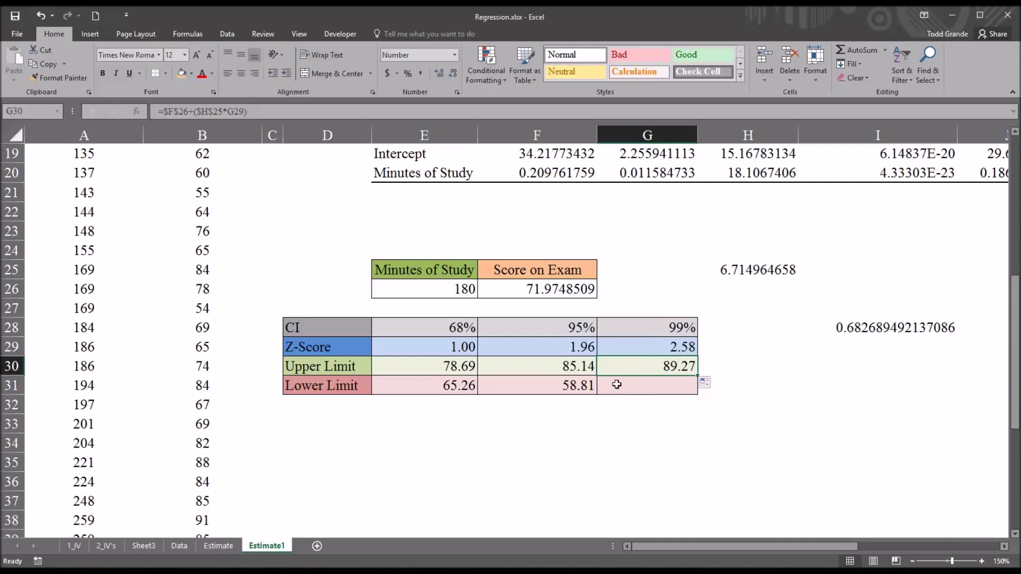
pyautogui.click(572, 388)
pyautogui.moveTo(597, 394); pyautogui.dragTo(649, 392)
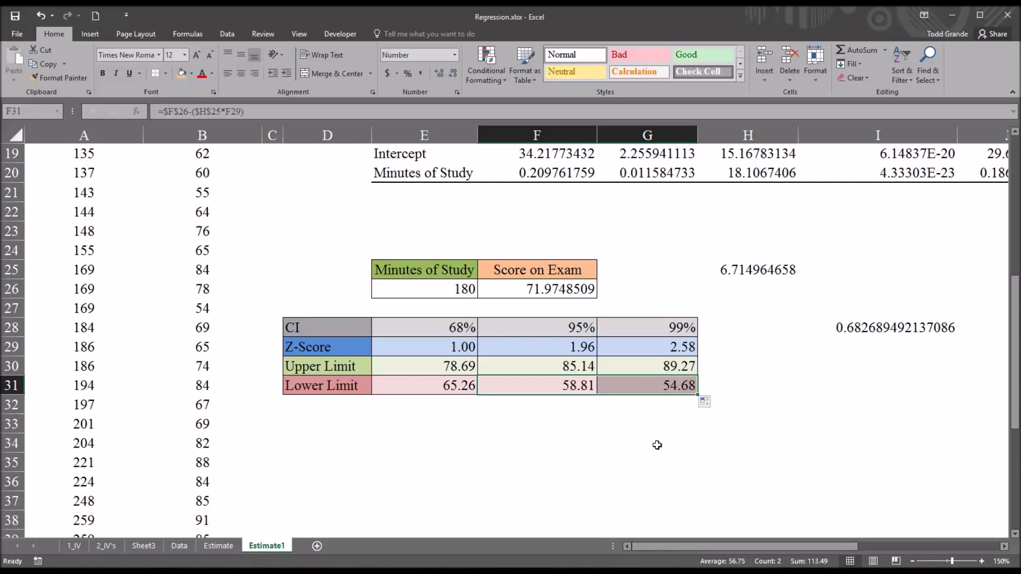
pyautogui.click(713, 390)
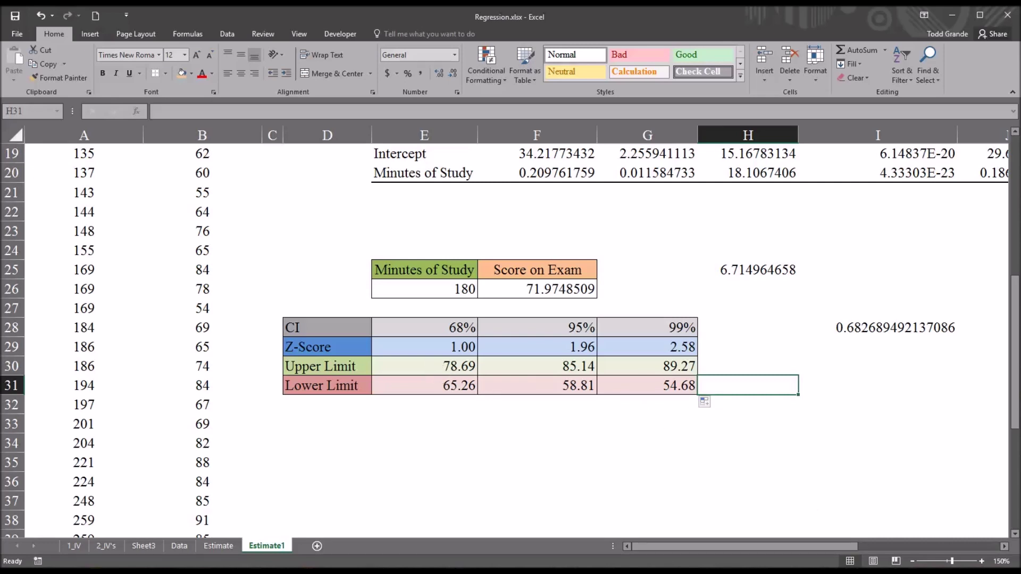
# Compare the upper and lower limits across the confidence levels with the Minutes of Study input and the predicted exam score
pyautogui.click(531, 386)
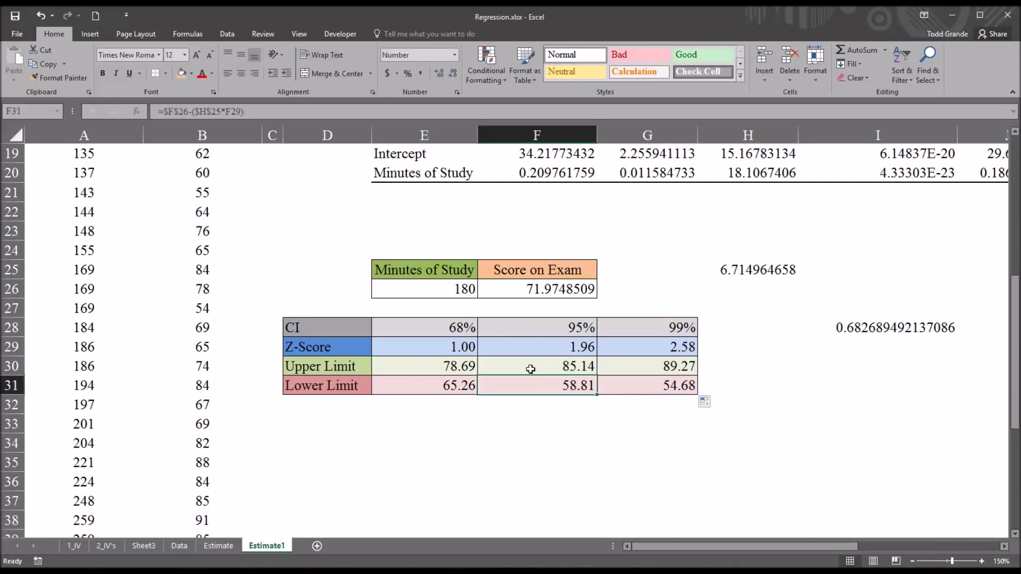
pyautogui.click(530, 369)
pyautogui.click(531, 384)
pyautogui.click(534, 369)
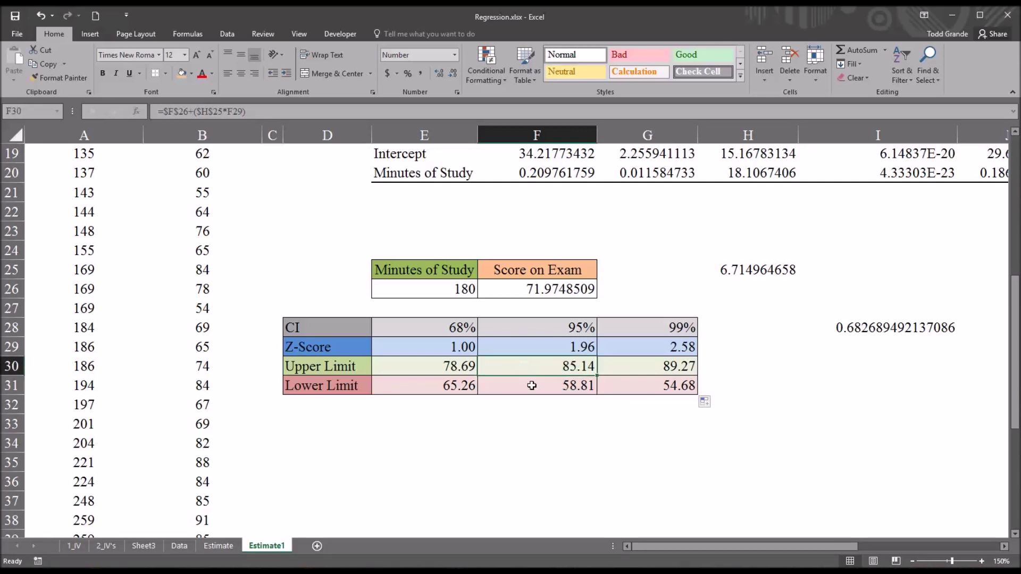
pyautogui.click(532, 386)
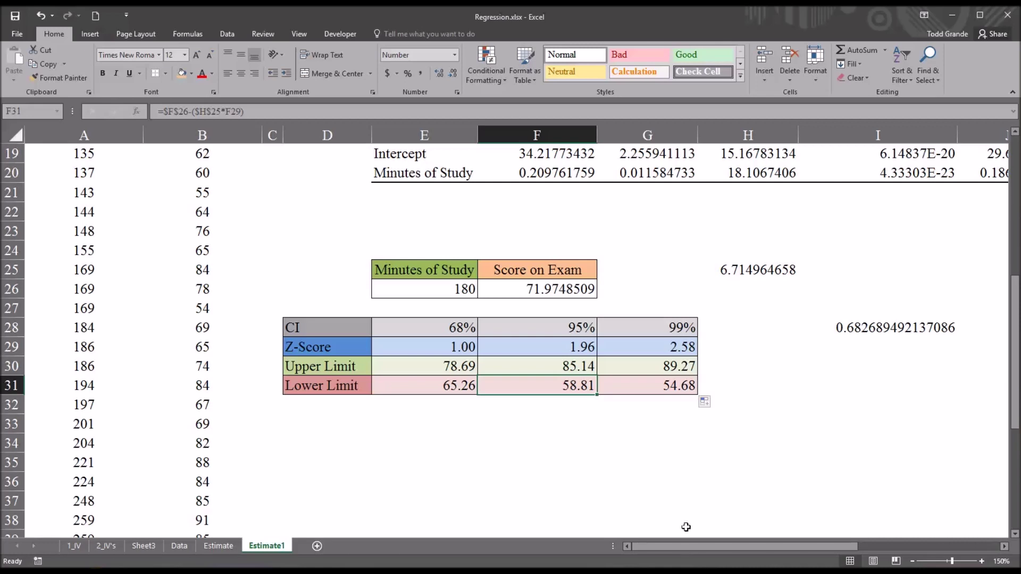
pyautogui.moveTo(645, 366); pyautogui.dragTo(645, 389)
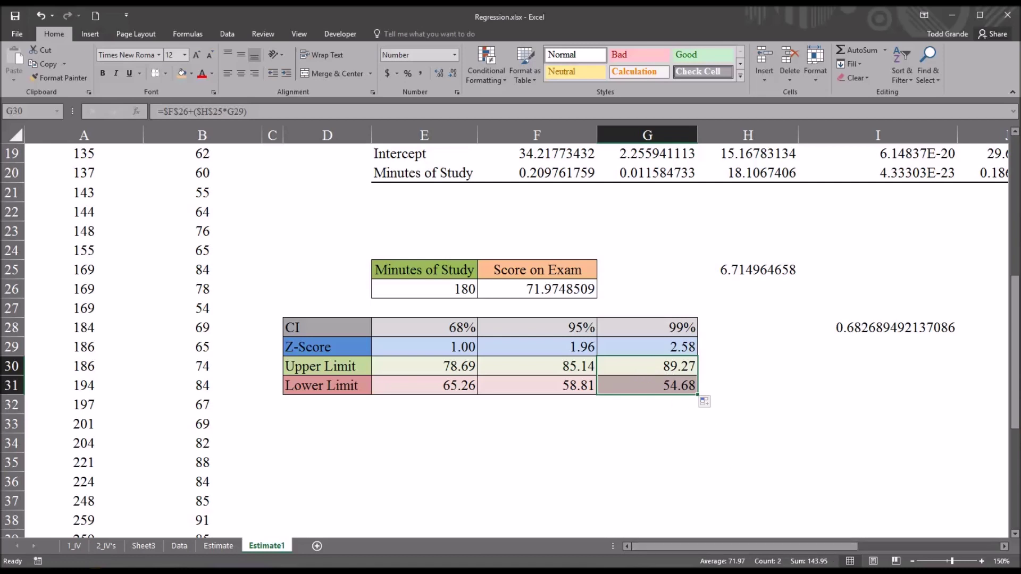
pyautogui.click(630, 373)
pyautogui.click(629, 387)
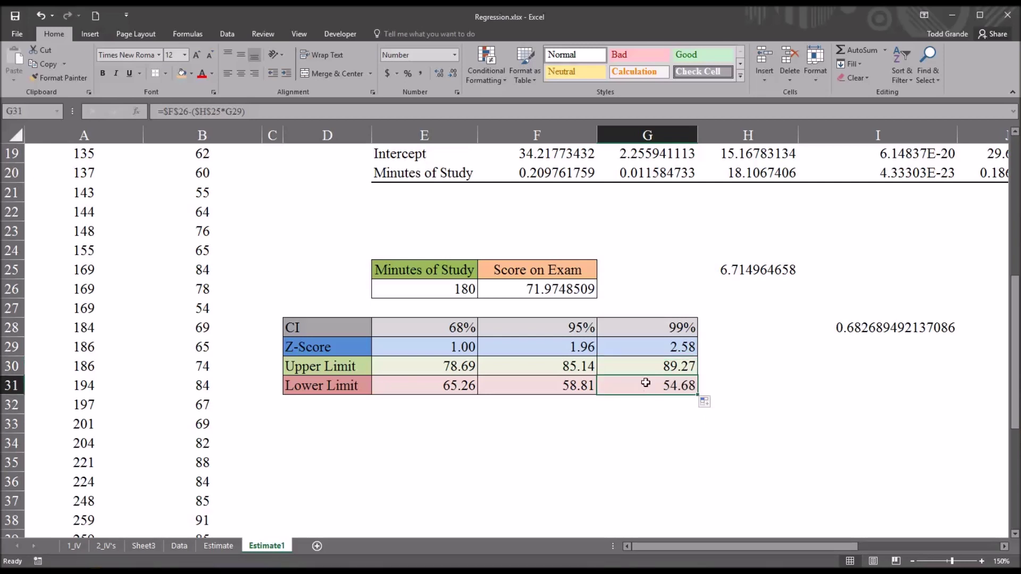
pyautogui.click(647, 371)
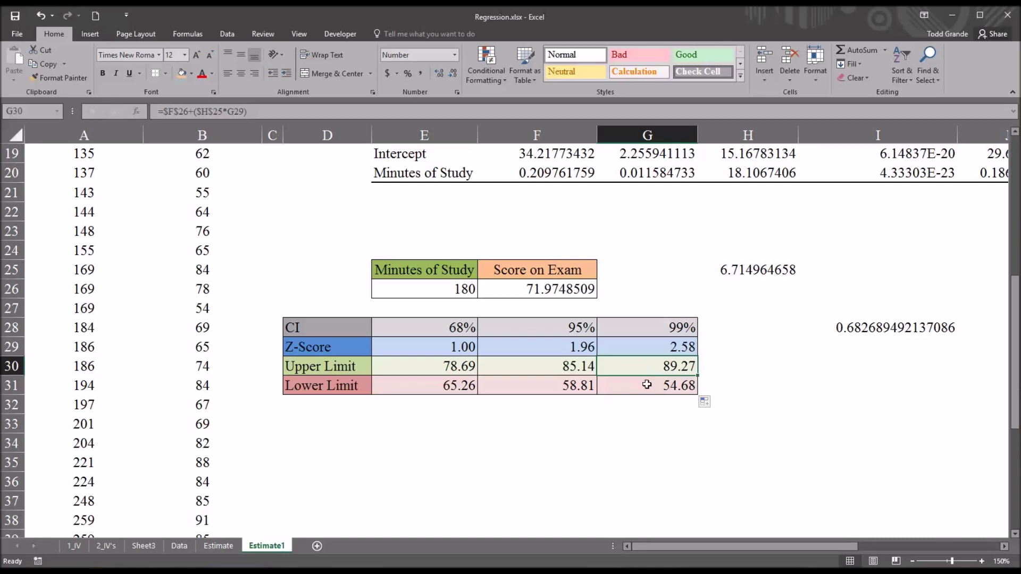
pyautogui.click(675, 384)
pyautogui.press('Right')
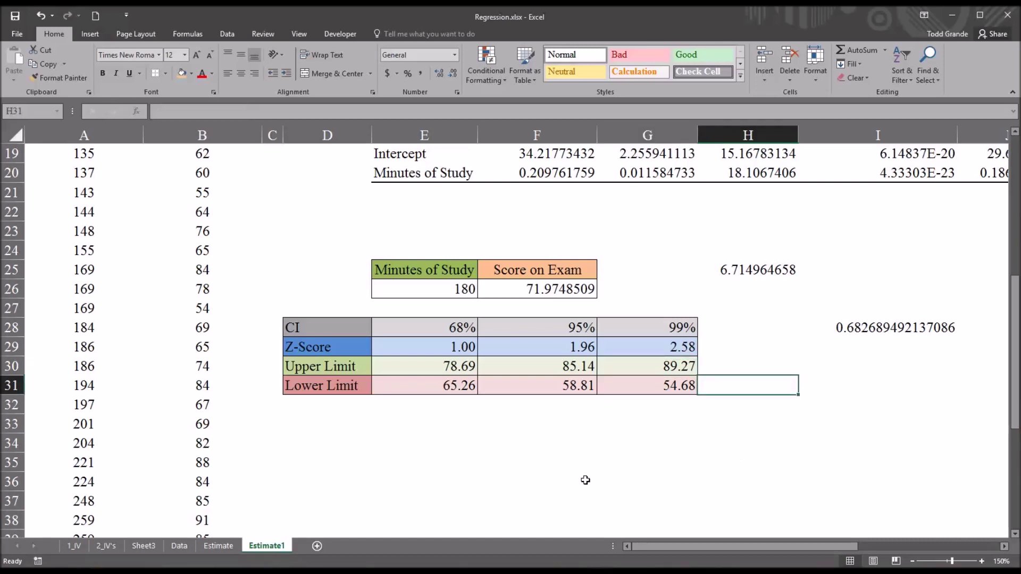
pyautogui.click(431, 288)
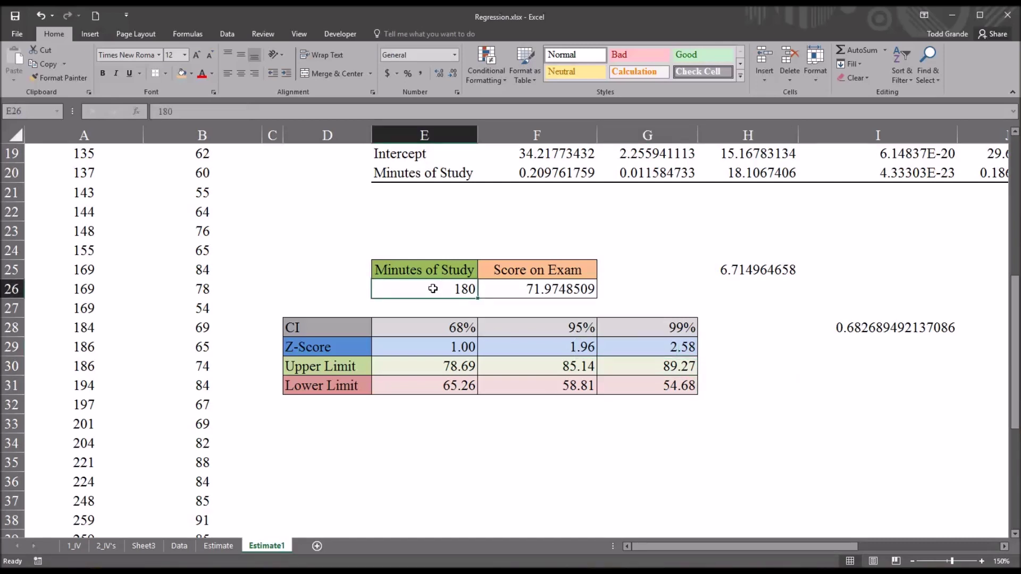
pyautogui.click(523, 293)
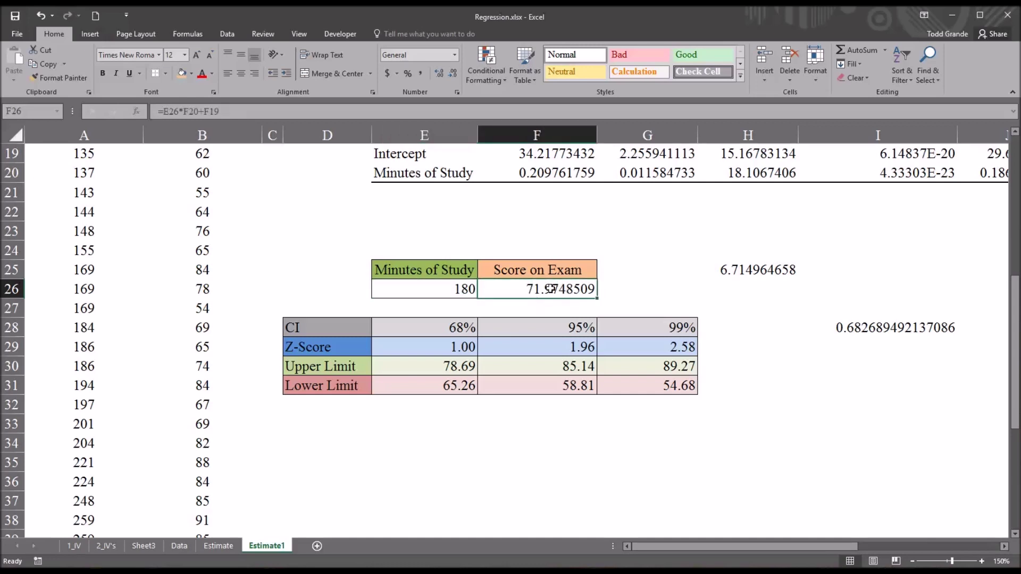
pyautogui.moveTo(423, 366); pyautogui.dragTo(625, 388)
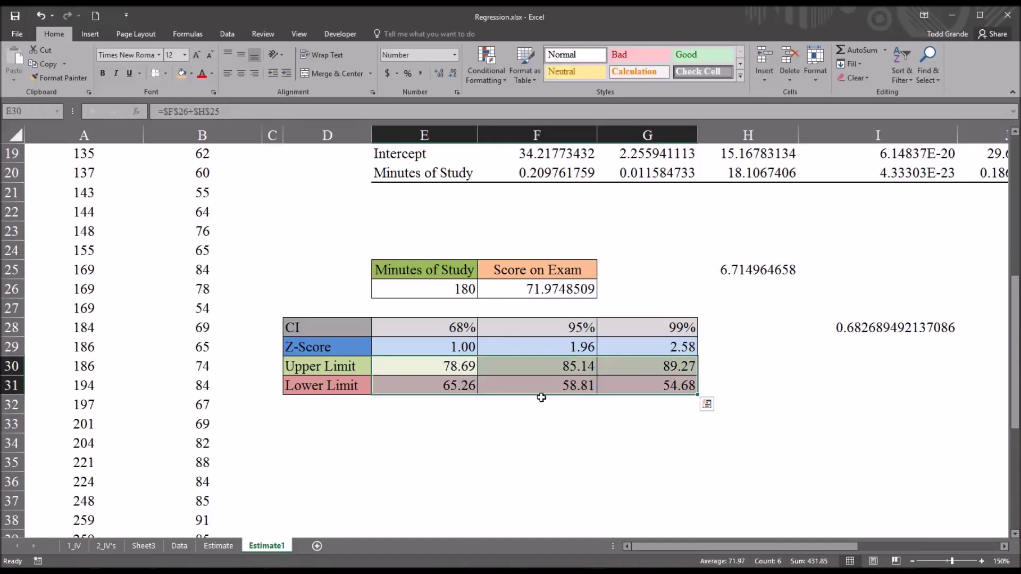
pyautogui.click(713, 386)
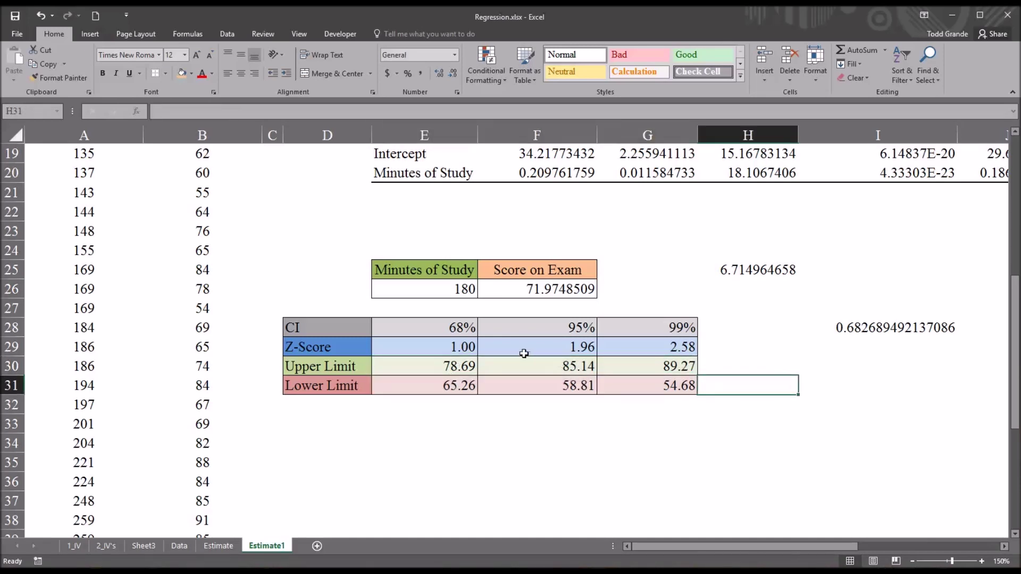
# Set the Minutes of Study in E26 to 120 to recalculate the predicted score and confidence limits
pyautogui.click(441, 291)
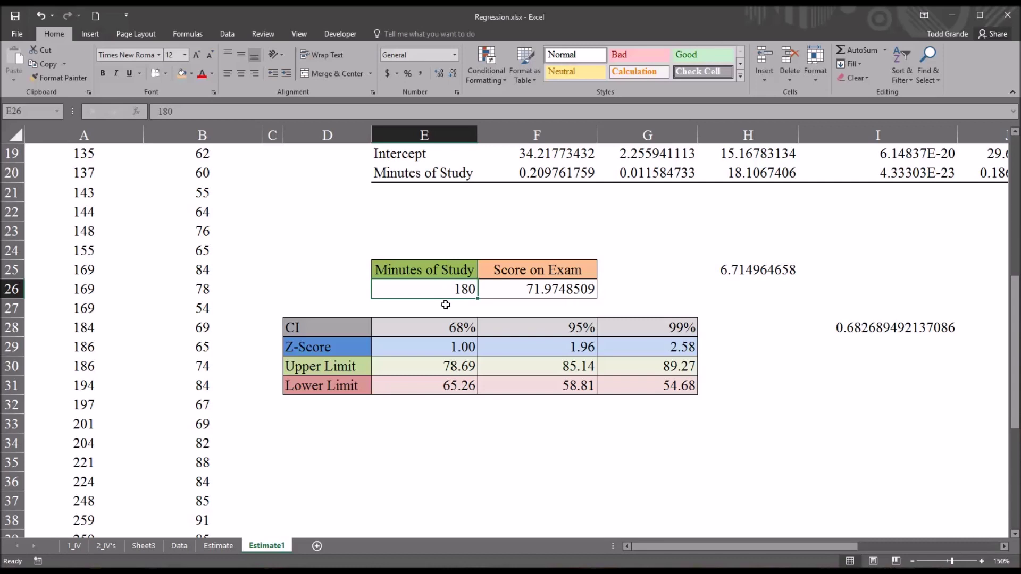
pyautogui.write('120')
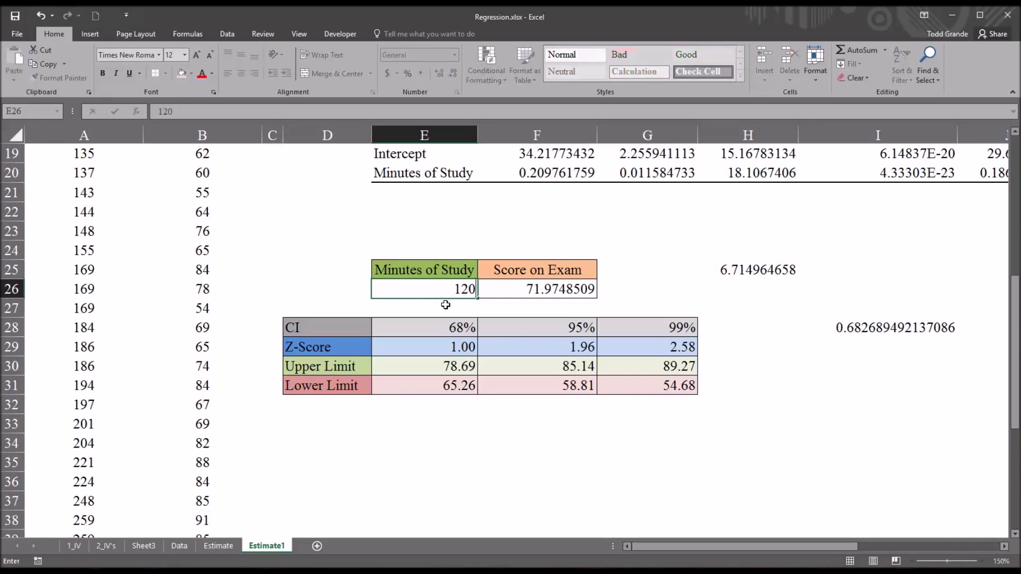
pyautogui.press('Return')
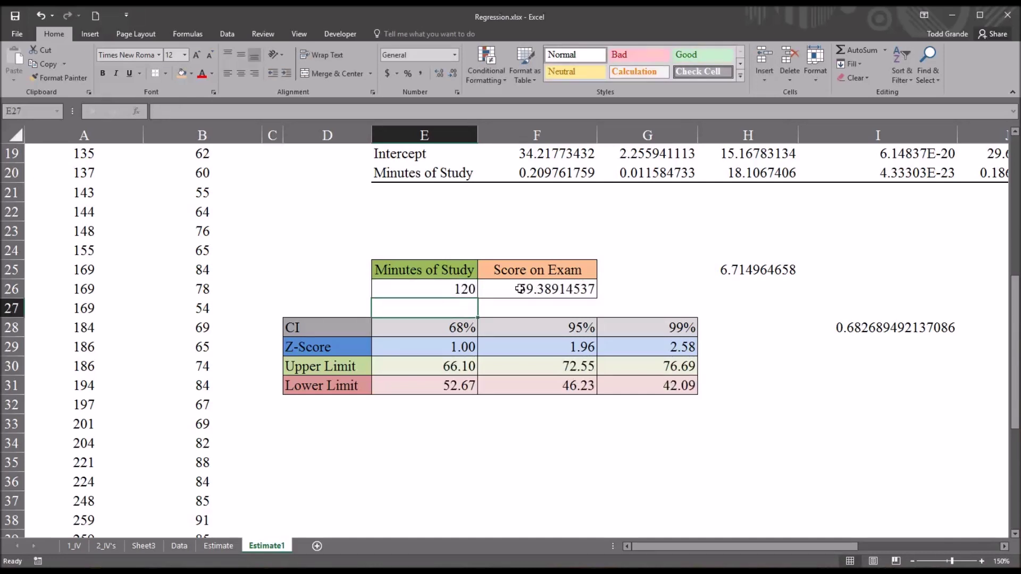